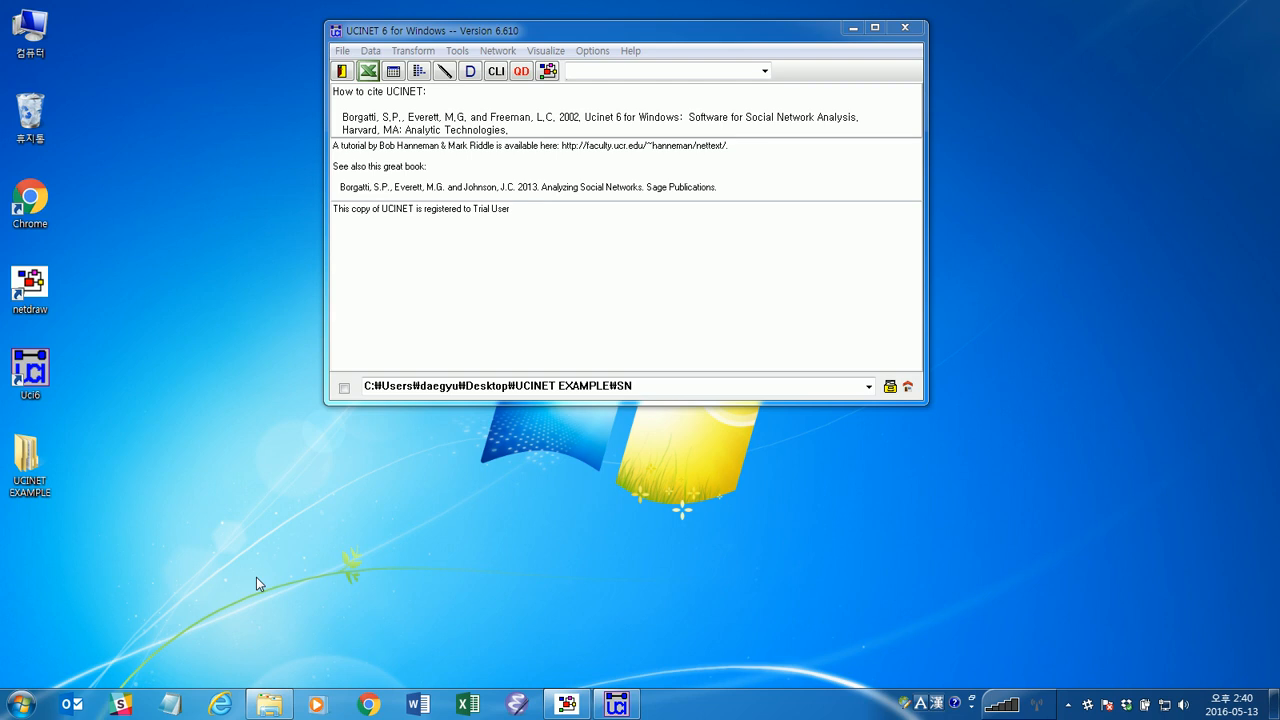
Switch to NetDraw and open the Ucinet dataset SN-friend_w16.##h as a 1-mode network.
{"action": "left_click", "coordinate": [567, 706]}
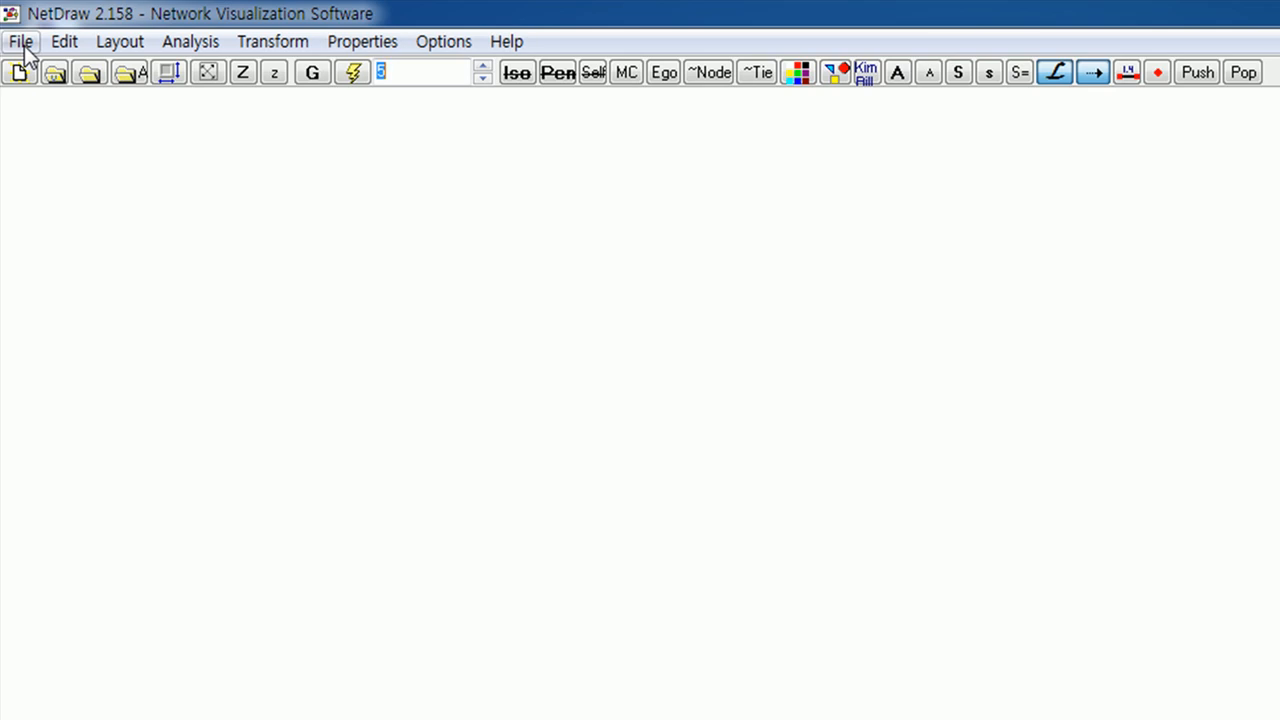
{"action": "left_click", "coordinate": [22, 45]}
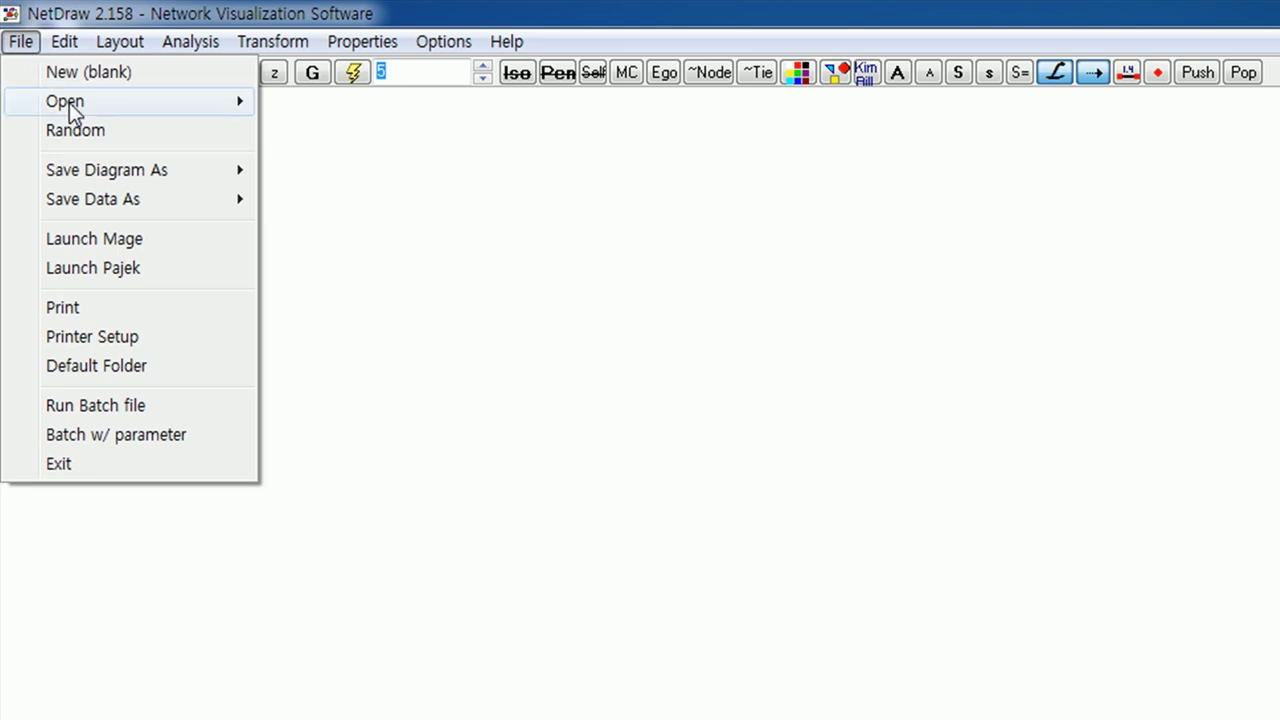
{"action": "mouse_move", "coordinate": [72, 112]}
{"action": "mouse_move", "coordinate": [360, 108]}
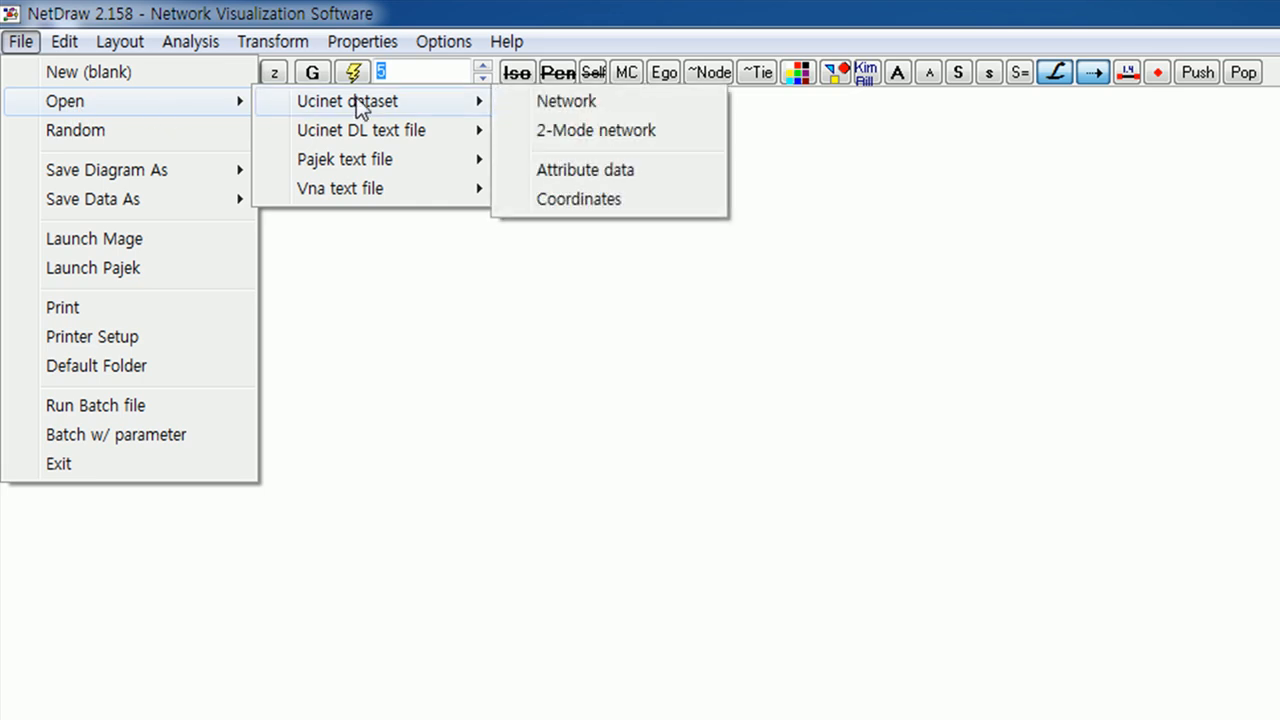
{"action": "left_click", "coordinate": [583, 104]}
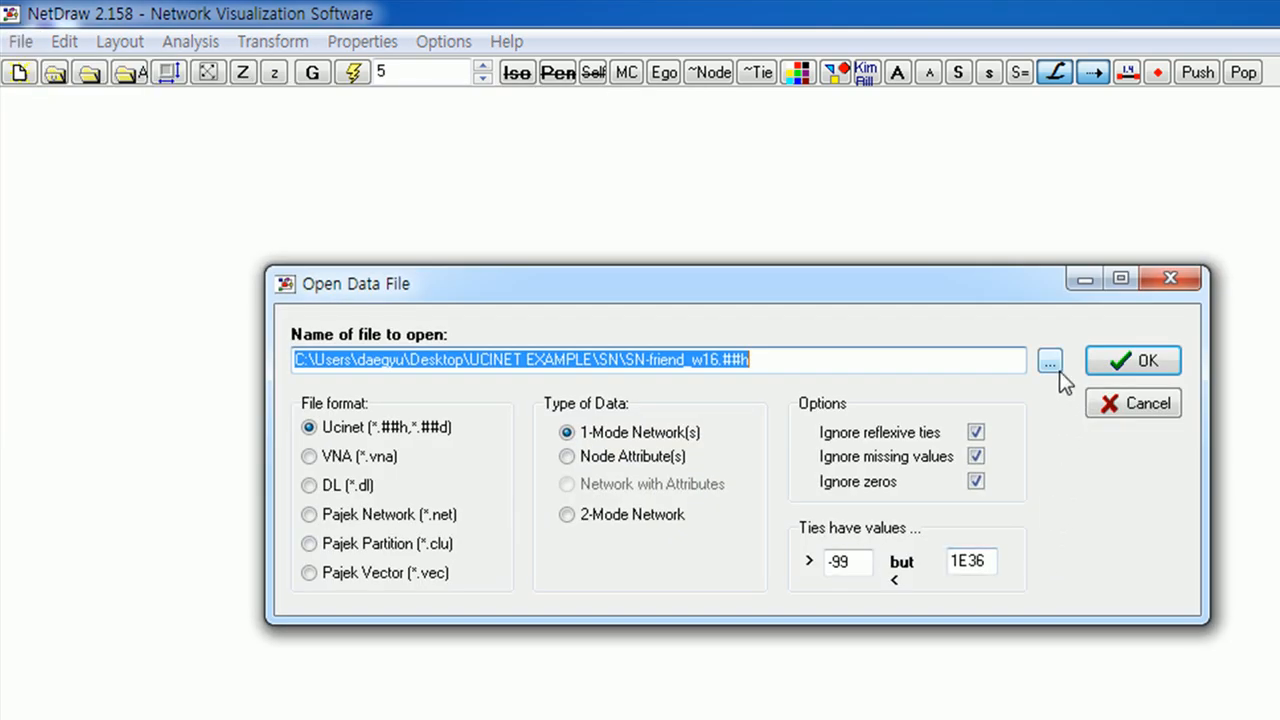
{"action": "left_click", "coordinate": [1054, 364]}
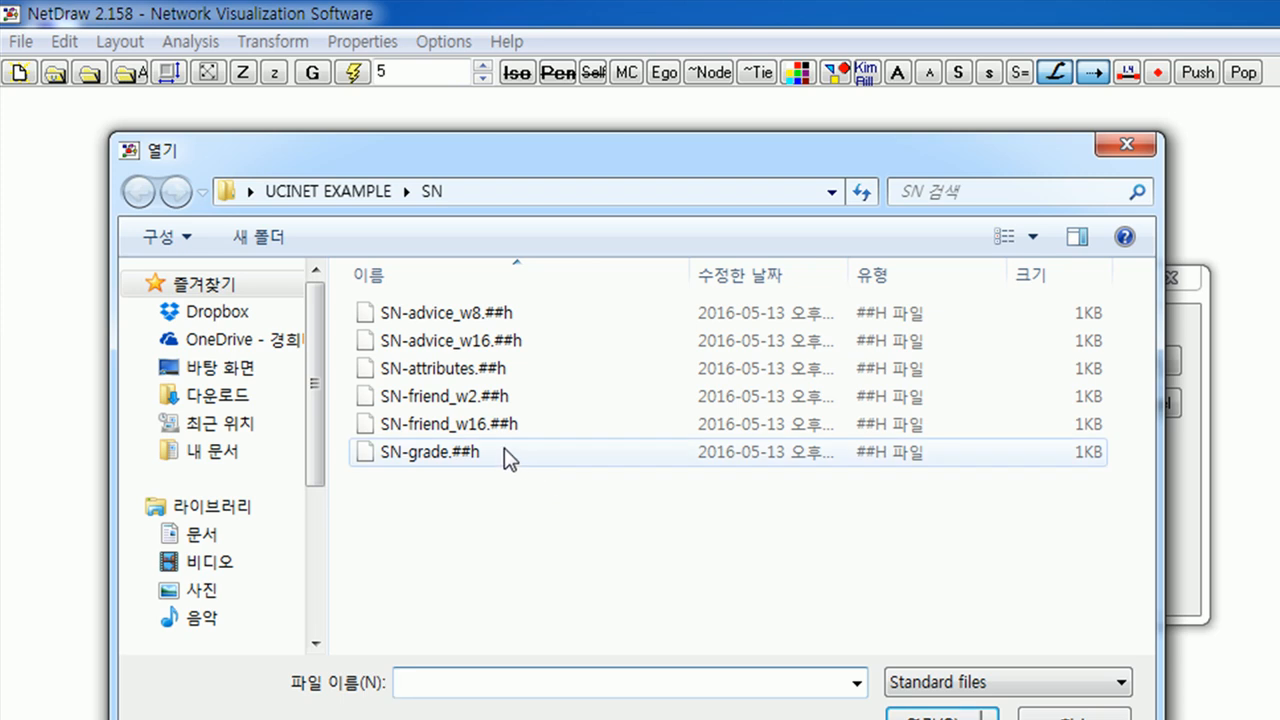
{"action": "double_click", "coordinate": [500, 425]}
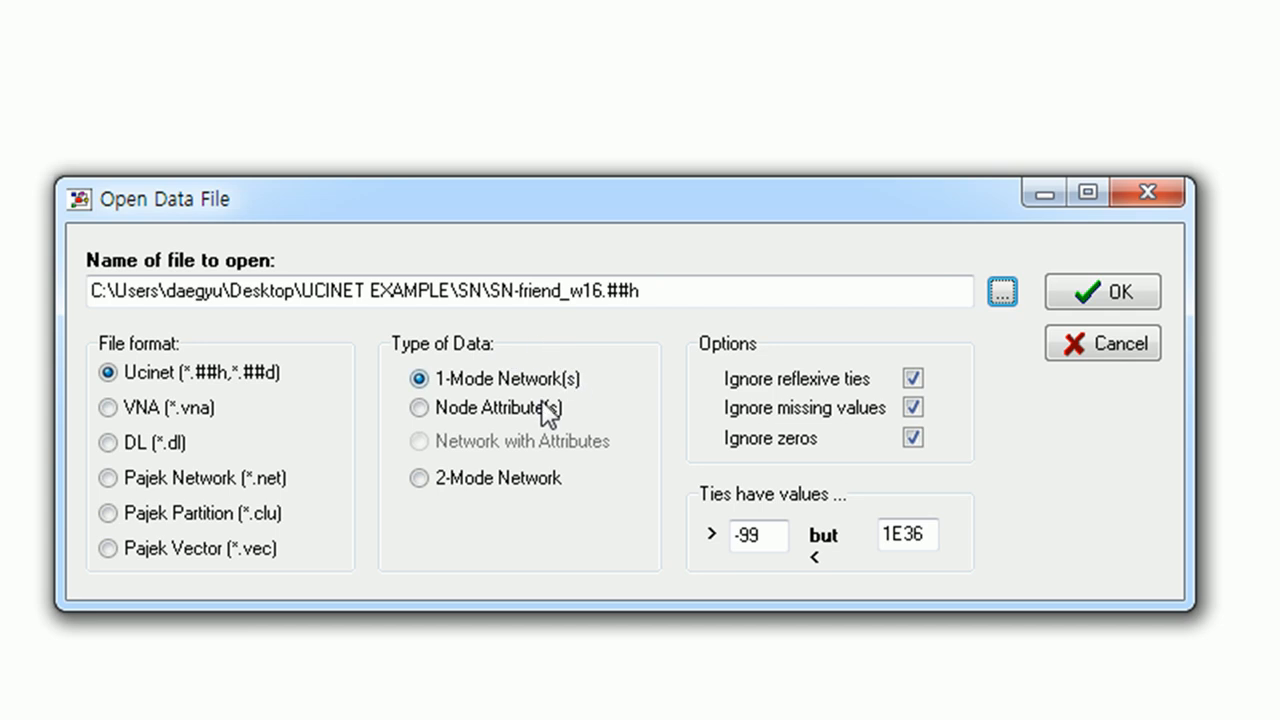
{"action": "left_click", "coordinate": [1098, 291]}
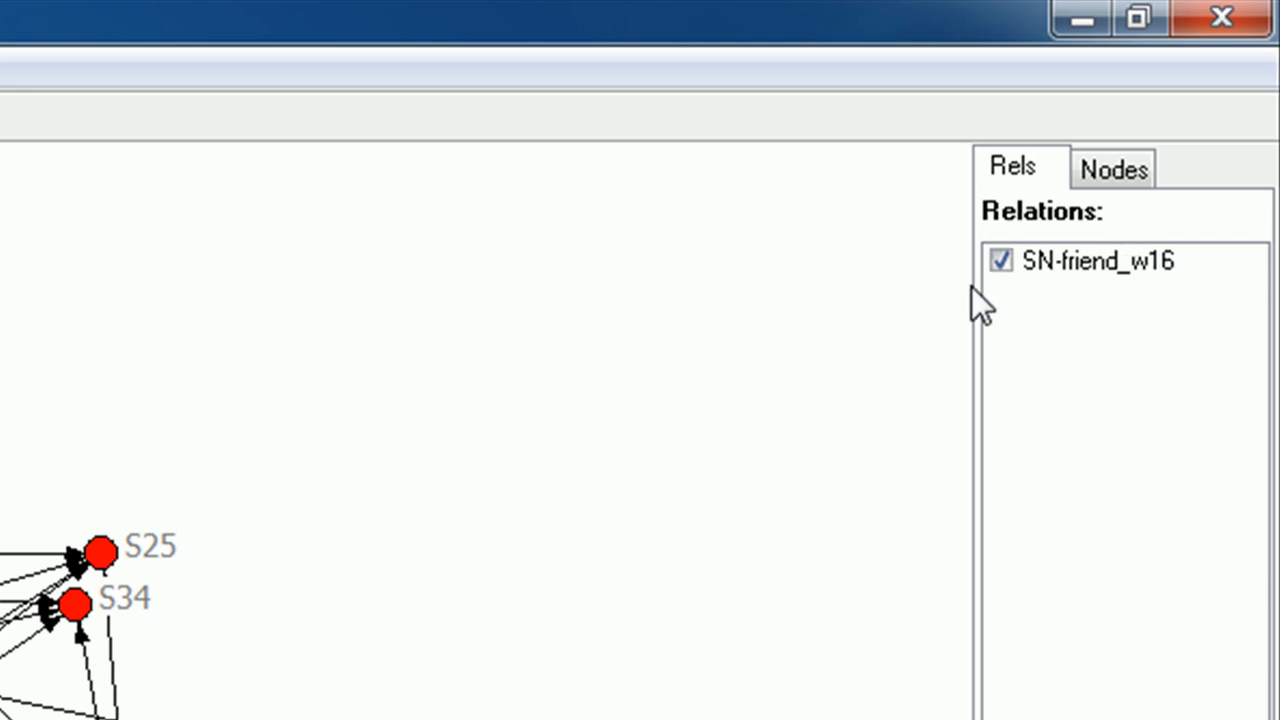
Examine the loaded network's node list and relations list together with their display options.
{"action": "left_click", "coordinate": [1116, 174]}
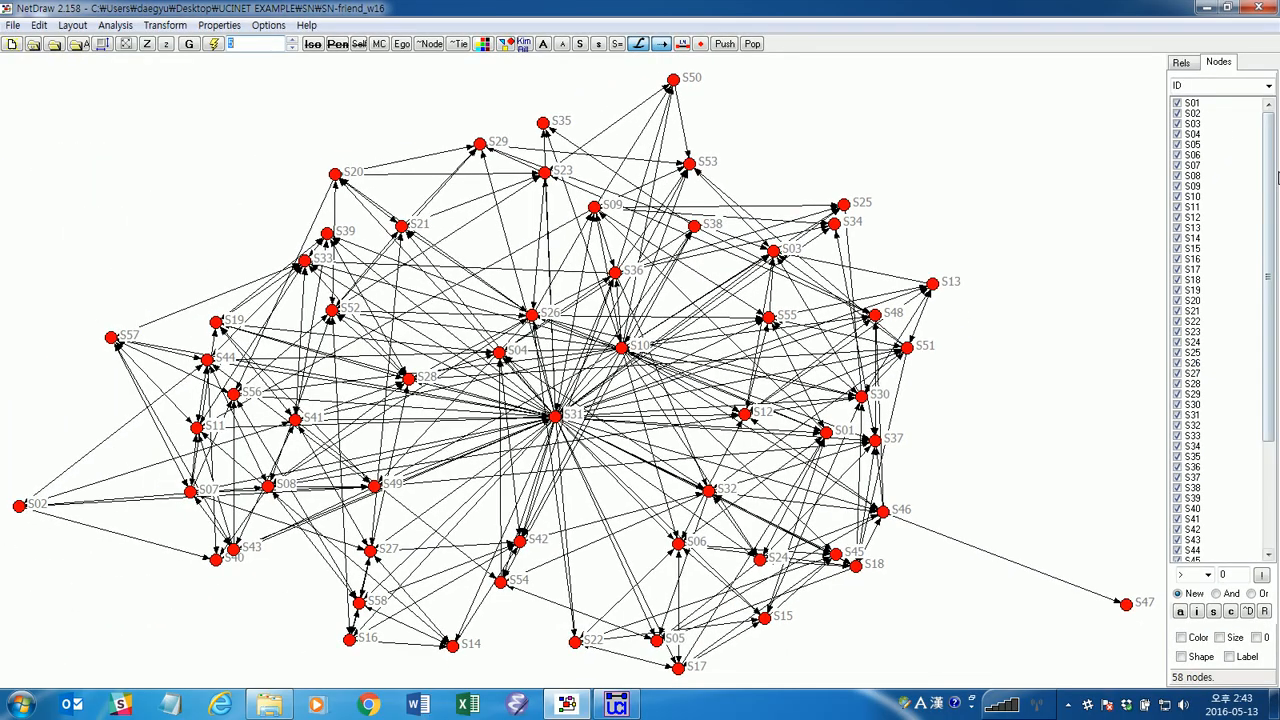
{"action": "left_click_drag", "start_coordinate": [1269, 246], "coordinate": [1269, 253]}
{"action": "left_click_drag", "start_coordinate": [1275, 194], "coordinate": [1272, 227]}
{"action": "left_click", "coordinate": [1181, 62]}
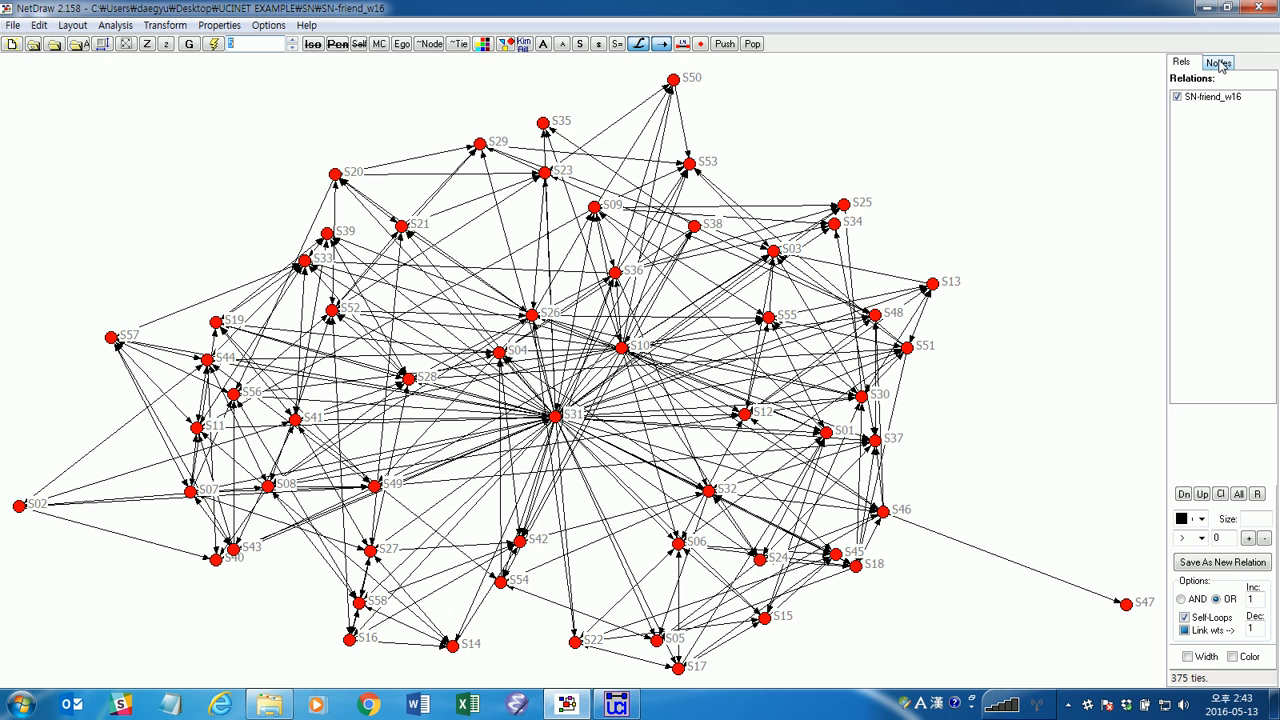
{"action": "left_click", "coordinate": [1215, 63]}
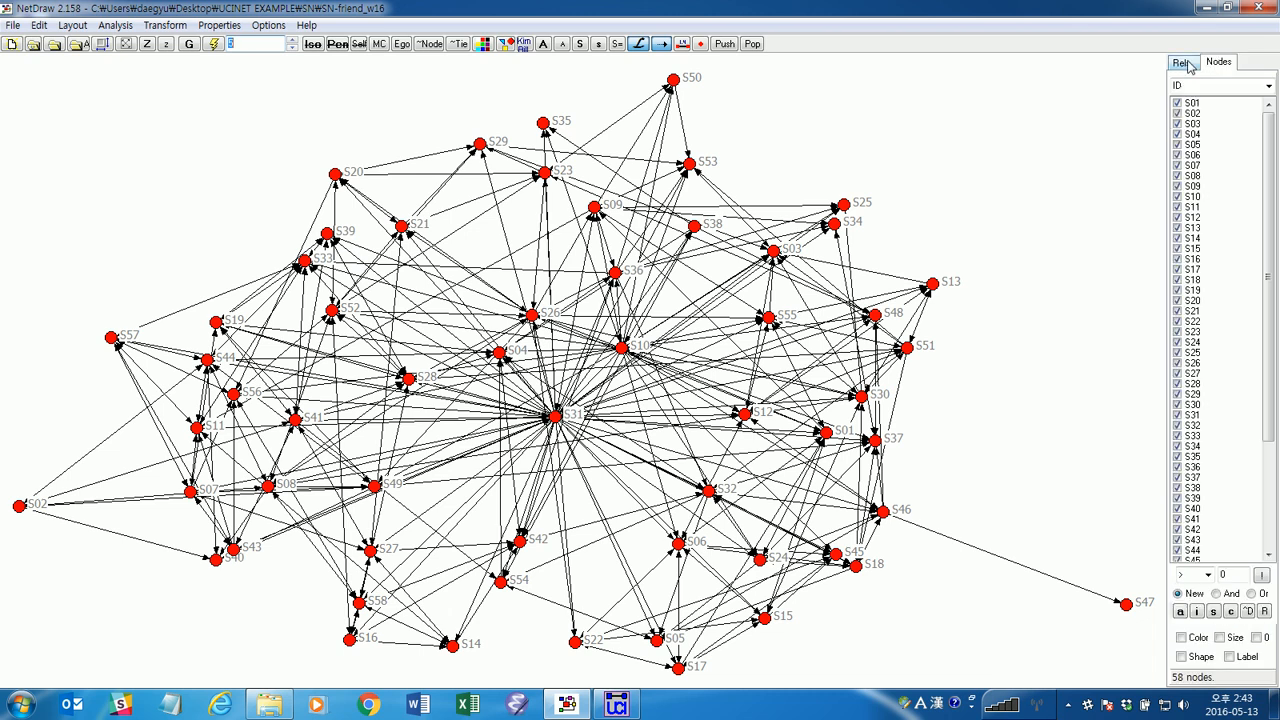
{"action": "left_click", "coordinate": [1186, 64]}
{"action": "left_click", "coordinate": [1216, 63]}
{"action": "left_click", "coordinate": [1190, 65]}
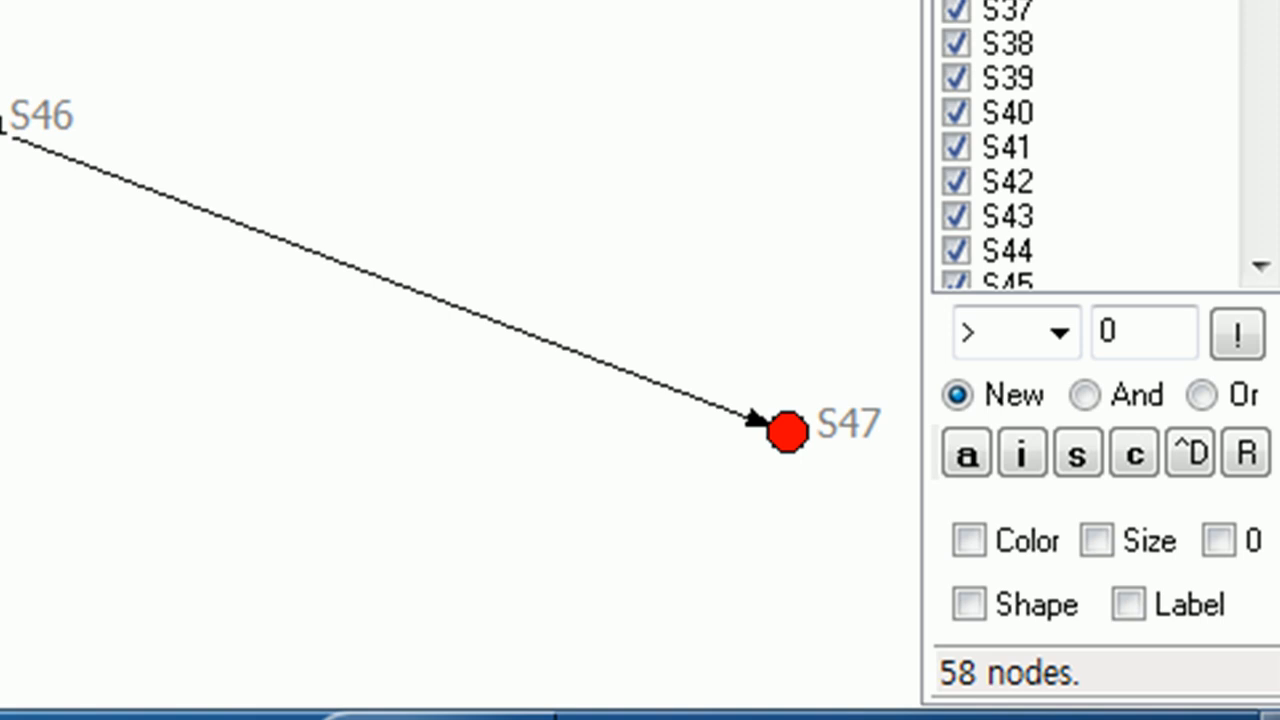
{"action": "left_click_drag", "start_coordinate": [1259, 0], "coordinate": [1259, 2]}
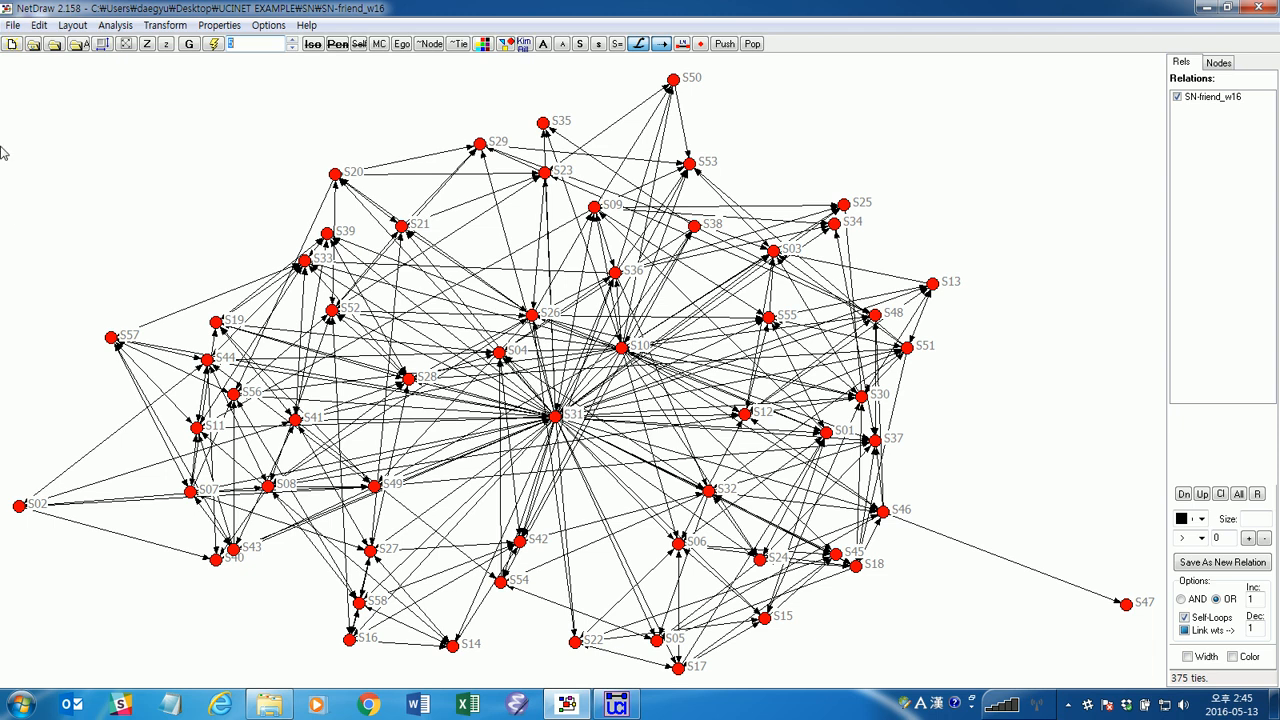
Review the layout criteria, starting positions and proximities choices of the graph theoretic layout without applying it.
{"action": "left_click", "coordinate": [73, 25]}
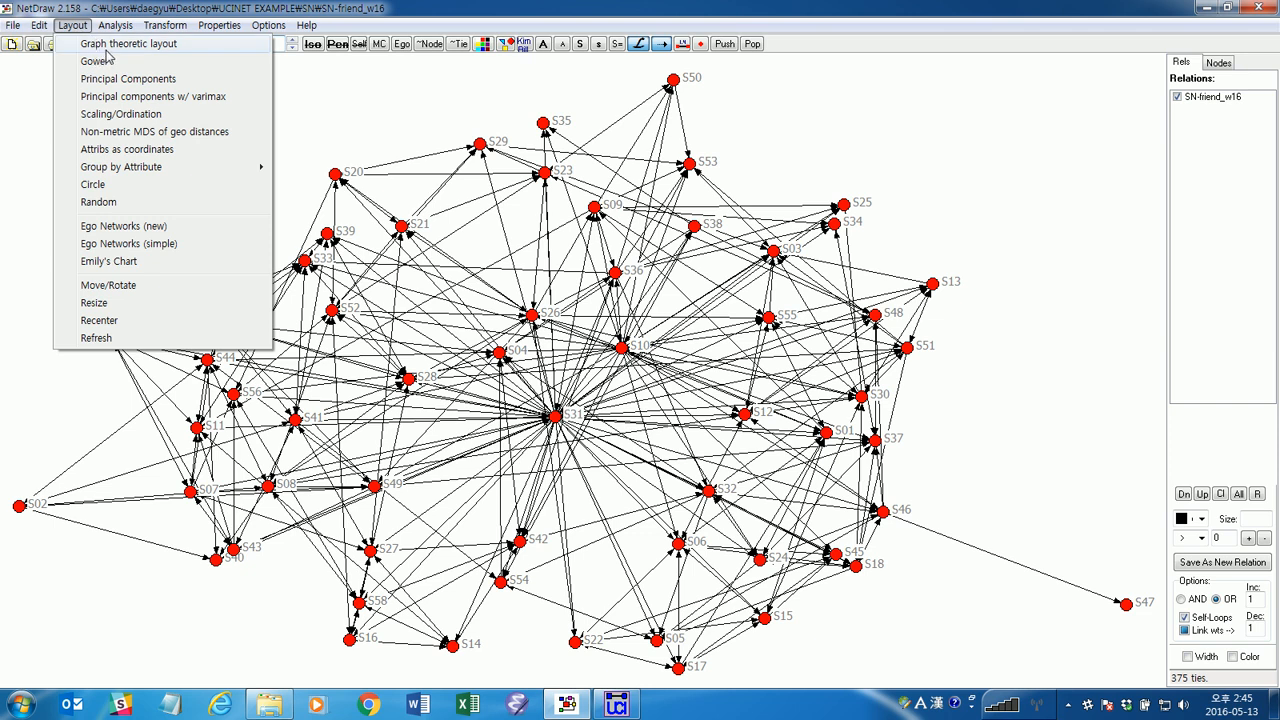
{"action": "left_click", "coordinate": [112, 45]}
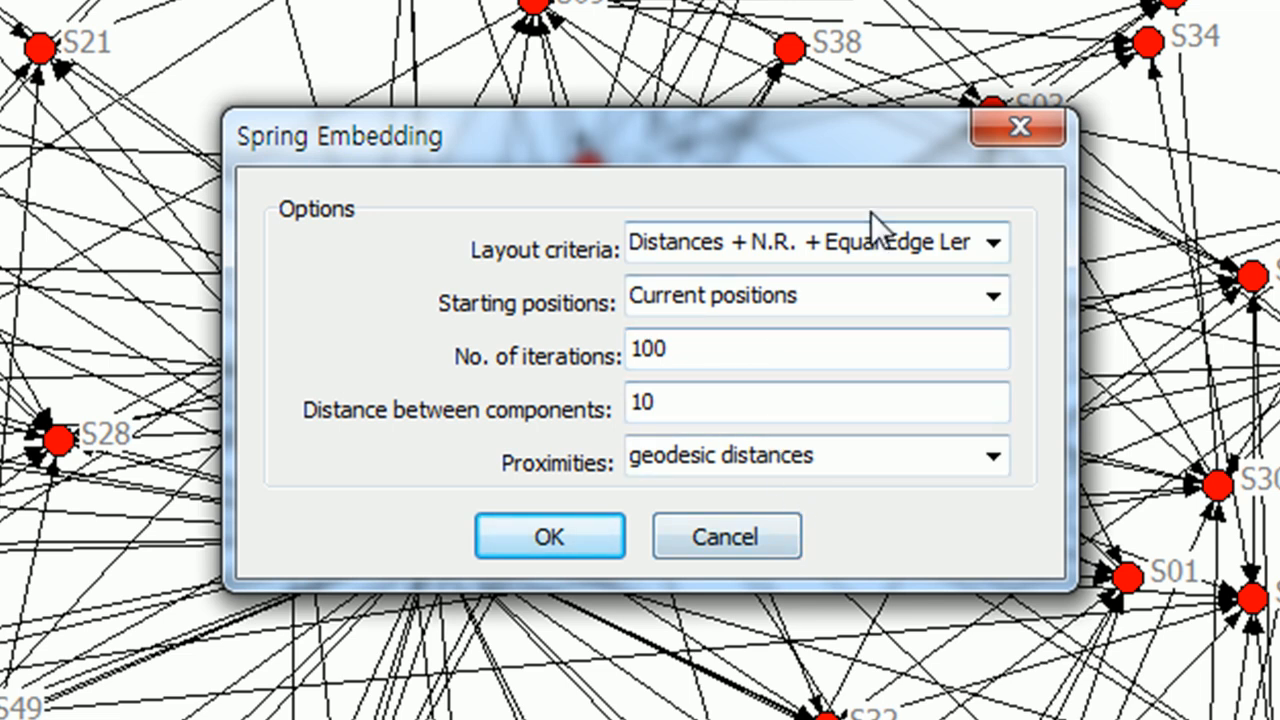
{"action": "left_click", "coordinate": [992, 241]}
{"action": "left_click", "coordinate": [992, 241]}
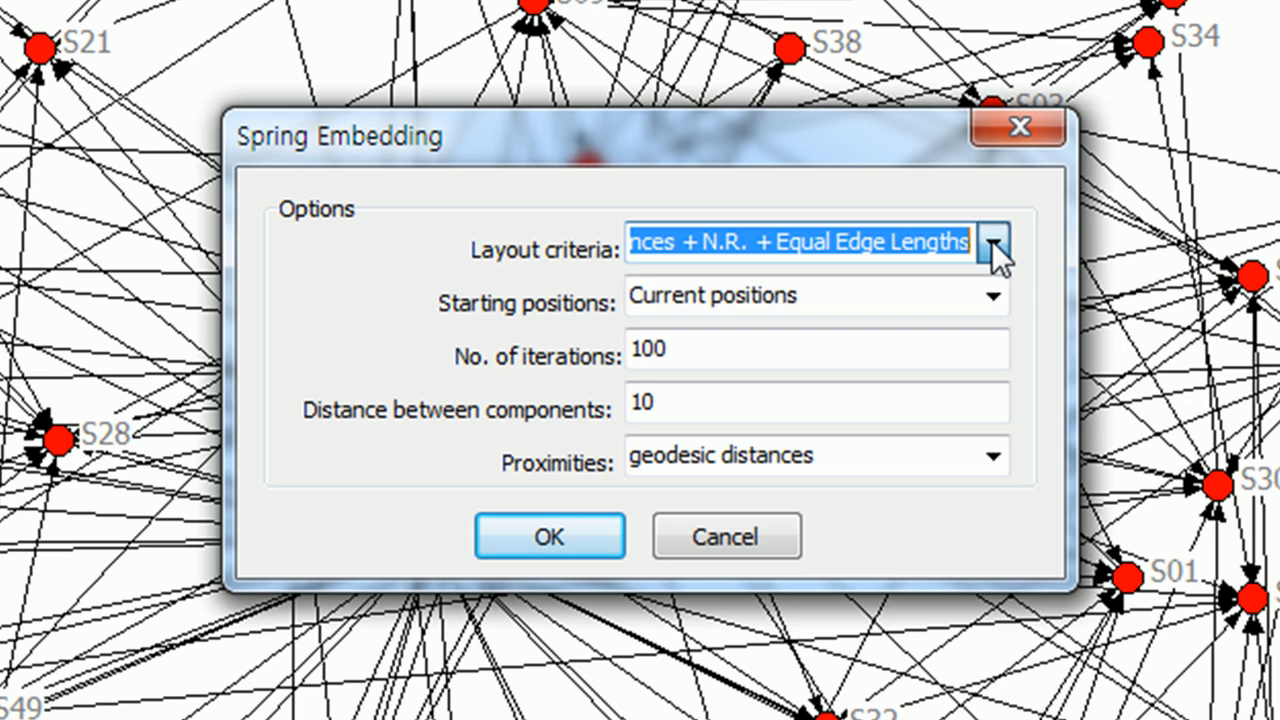
{"action": "left_click", "coordinate": [992, 295]}
{"action": "left_click", "coordinate": [992, 296]}
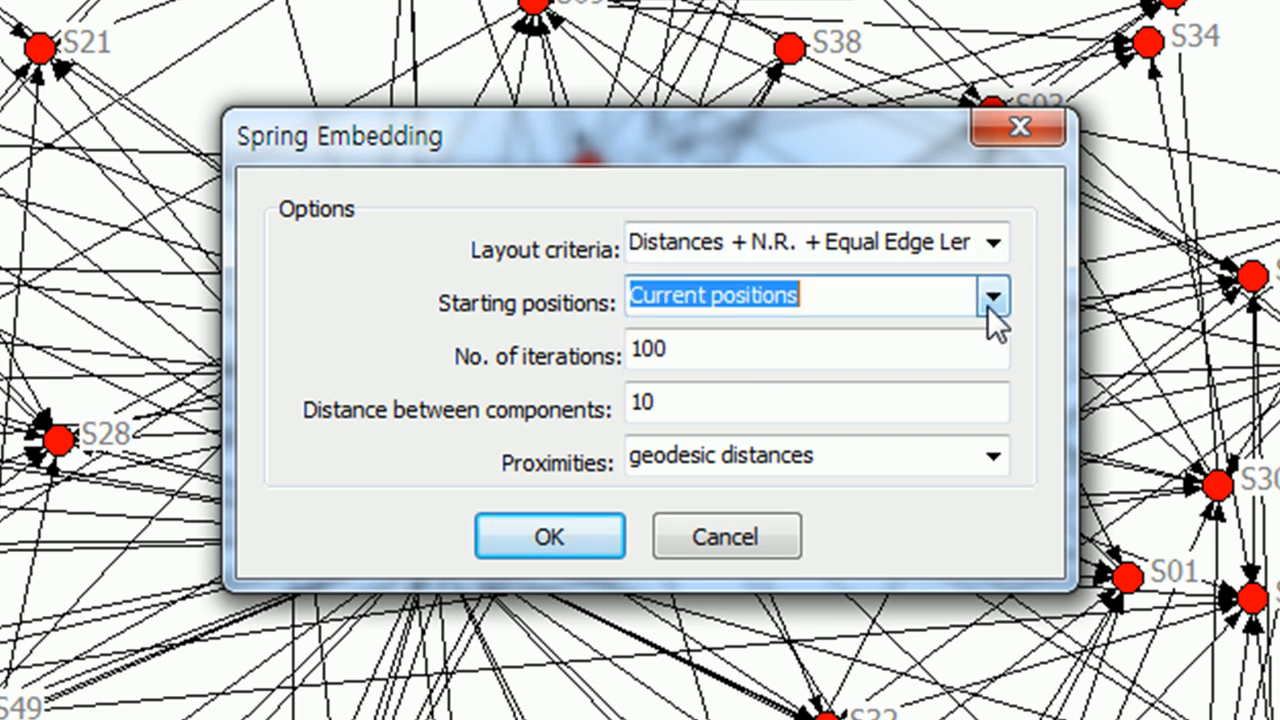
{"action": "left_click", "coordinate": [992, 458]}
{"action": "left_click", "coordinate": [992, 458]}
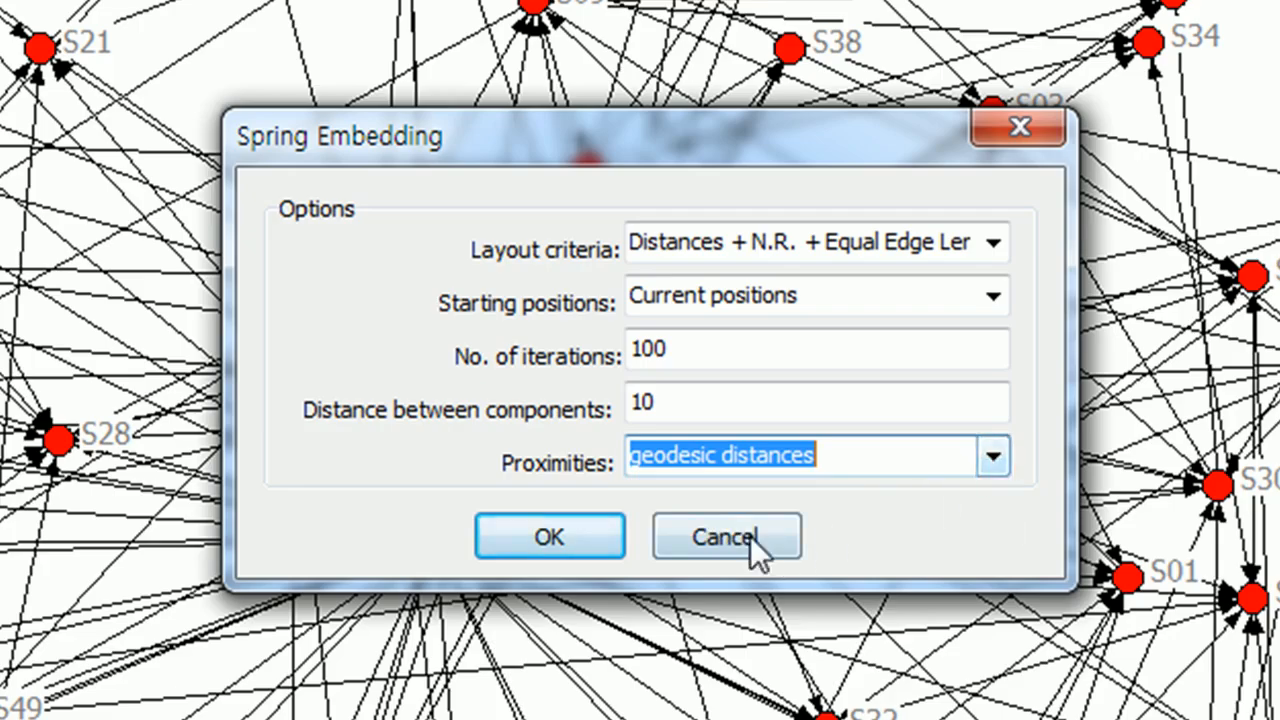
{"action": "left_click", "coordinate": [723, 537]}
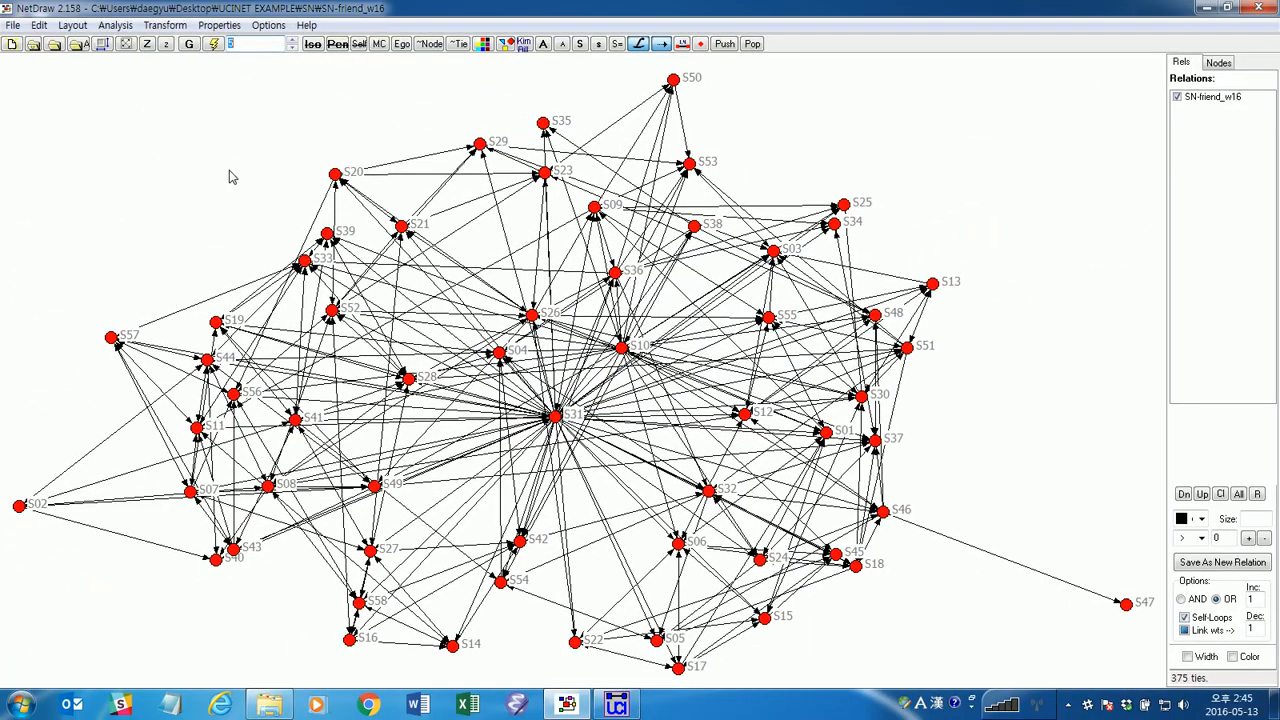
Restrict the friendship network to ties greater than 1 and rearrange it with the node repulsion and equal edge length layout.
{"action": "left_click", "coordinate": [213, 44]}
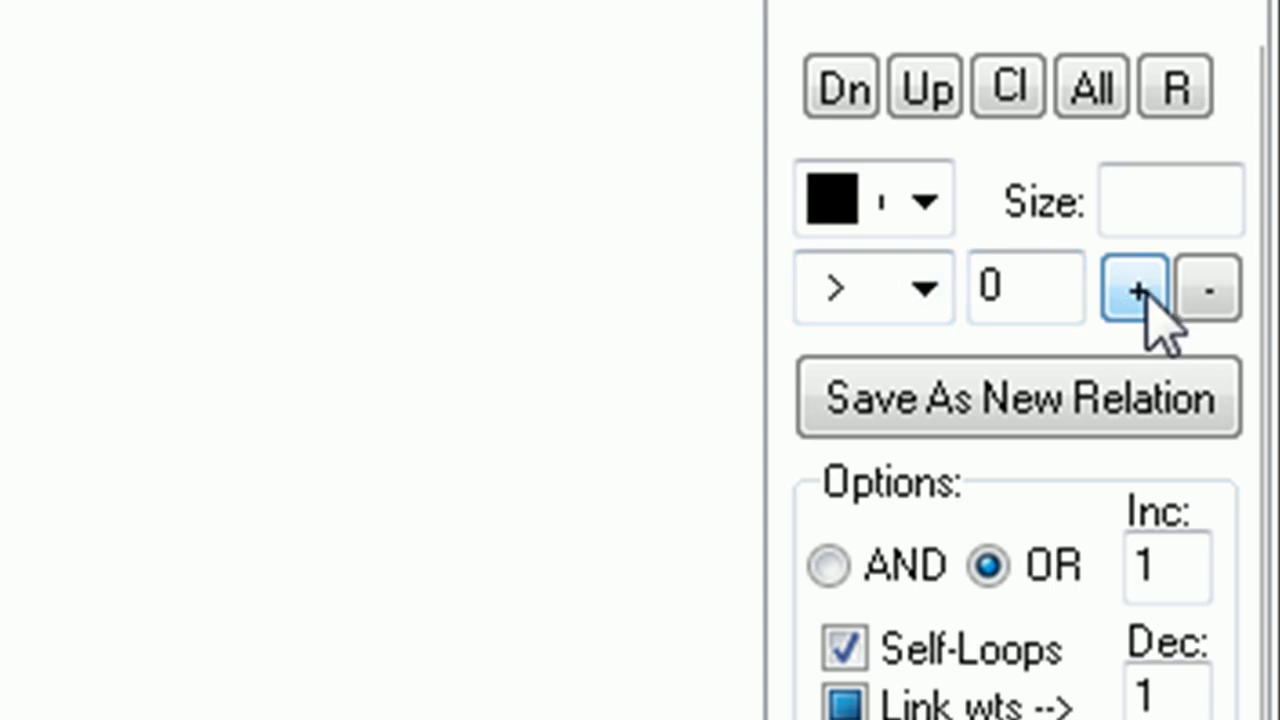
{"action": "left_click", "coordinate": [1146, 298]}
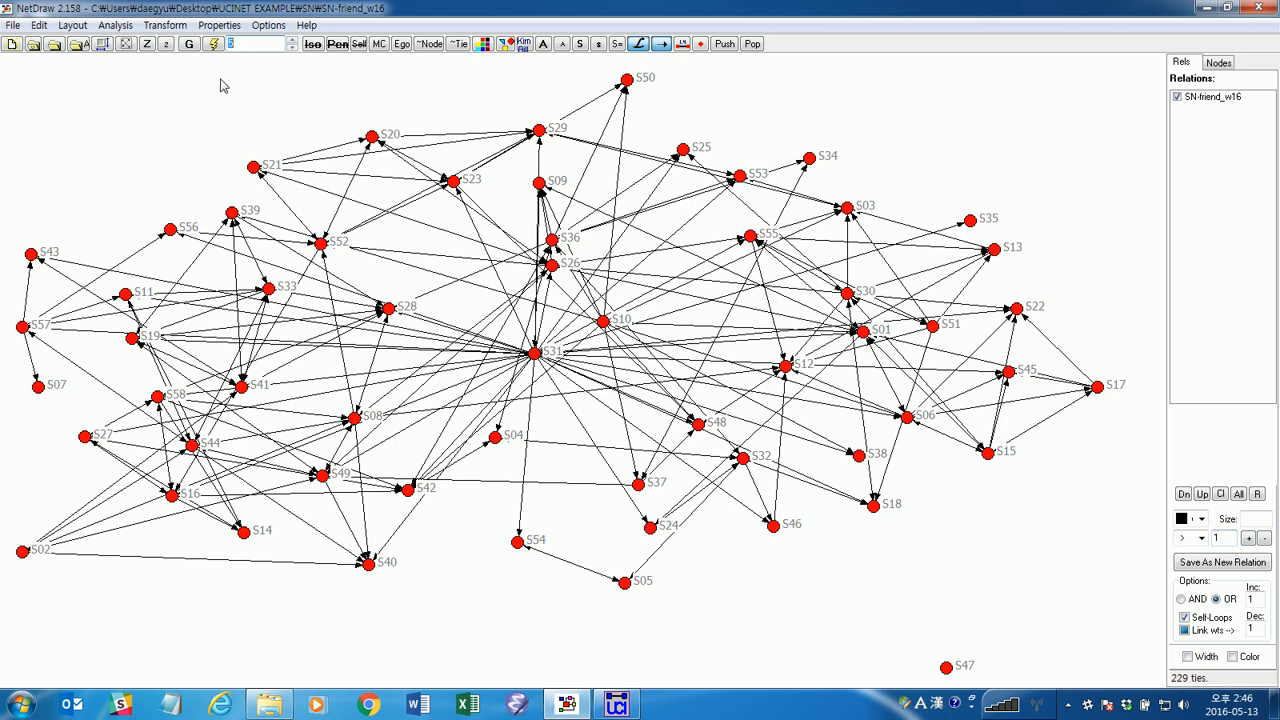
{"action": "left_click", "coordinate": [214, 45]}
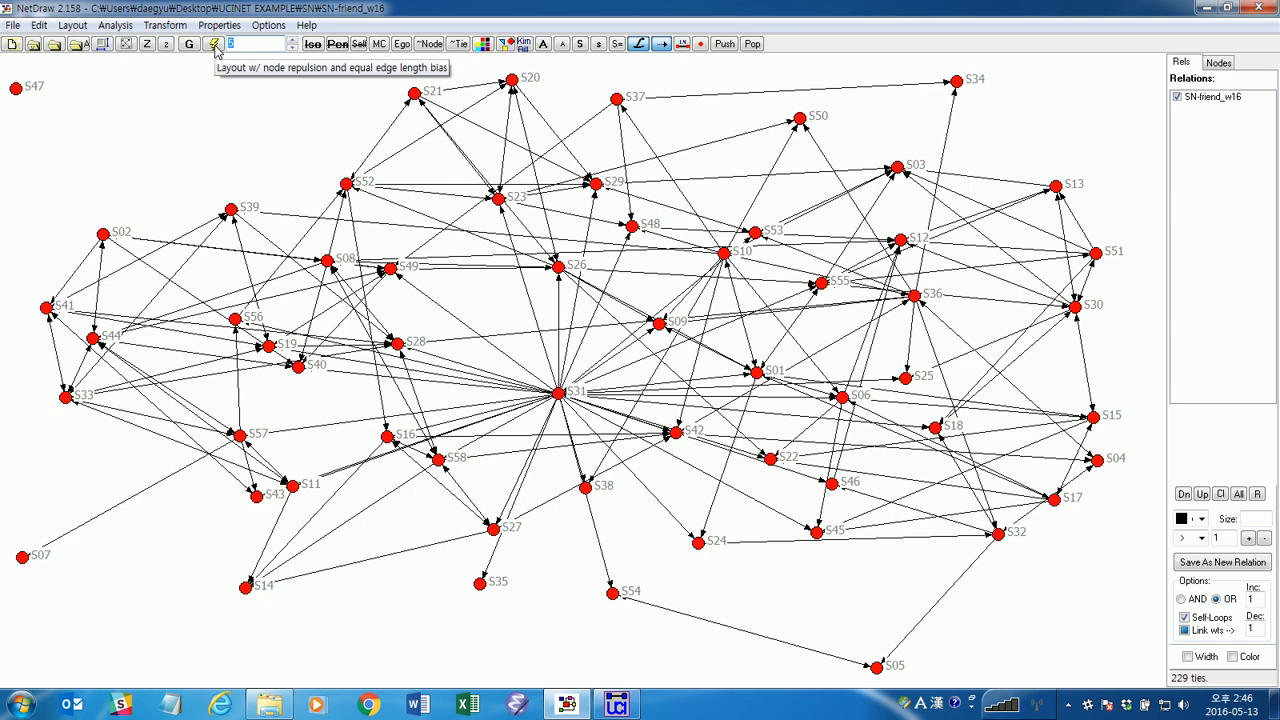
{"action": "left_click", "coordinate": [217, 49]}
{"action": "left_click", "coordinate": [217, 49]}
{"action": "left_click", "coordinate": [217, 49]}
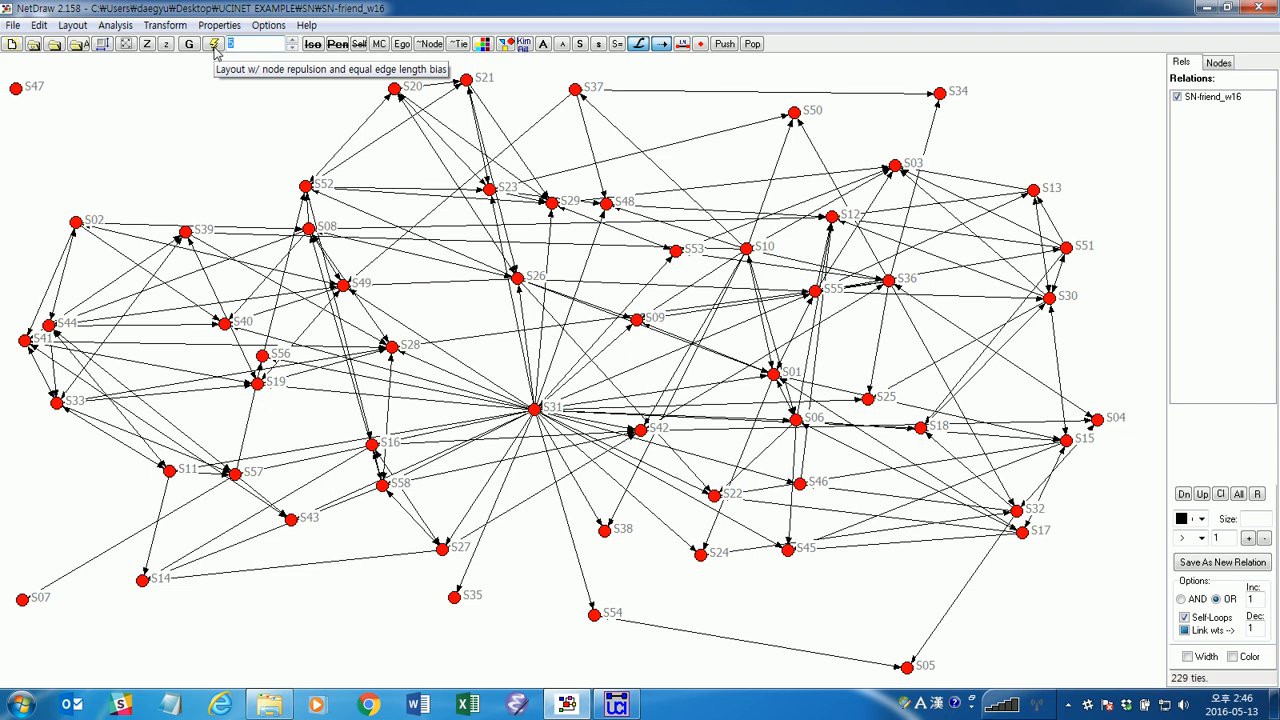
Raise the tie strength threshold to greater than 2 and rerun the node repulsion layout.
{"action": "left_click", "coordinate": [1249, 539]}
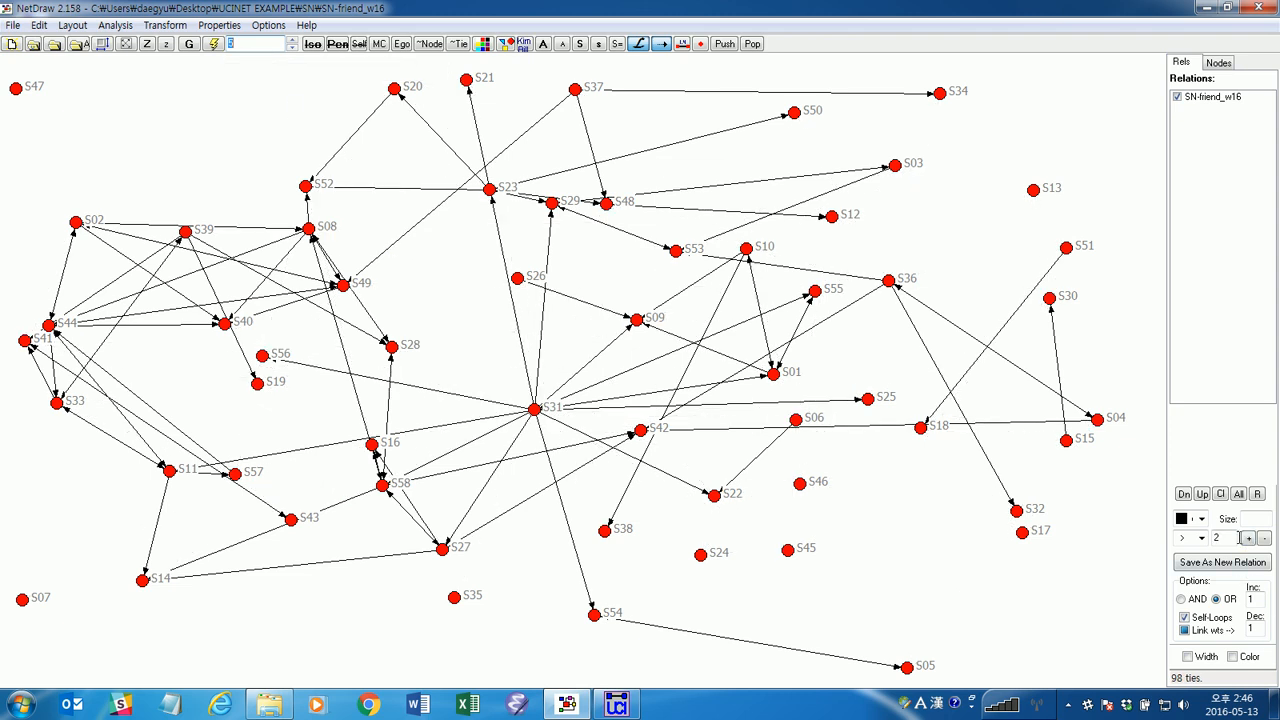
{"action": "left_click", "coordinate": [216, 45]}
{"action": "left_click", "coordinate": [216, 45]}
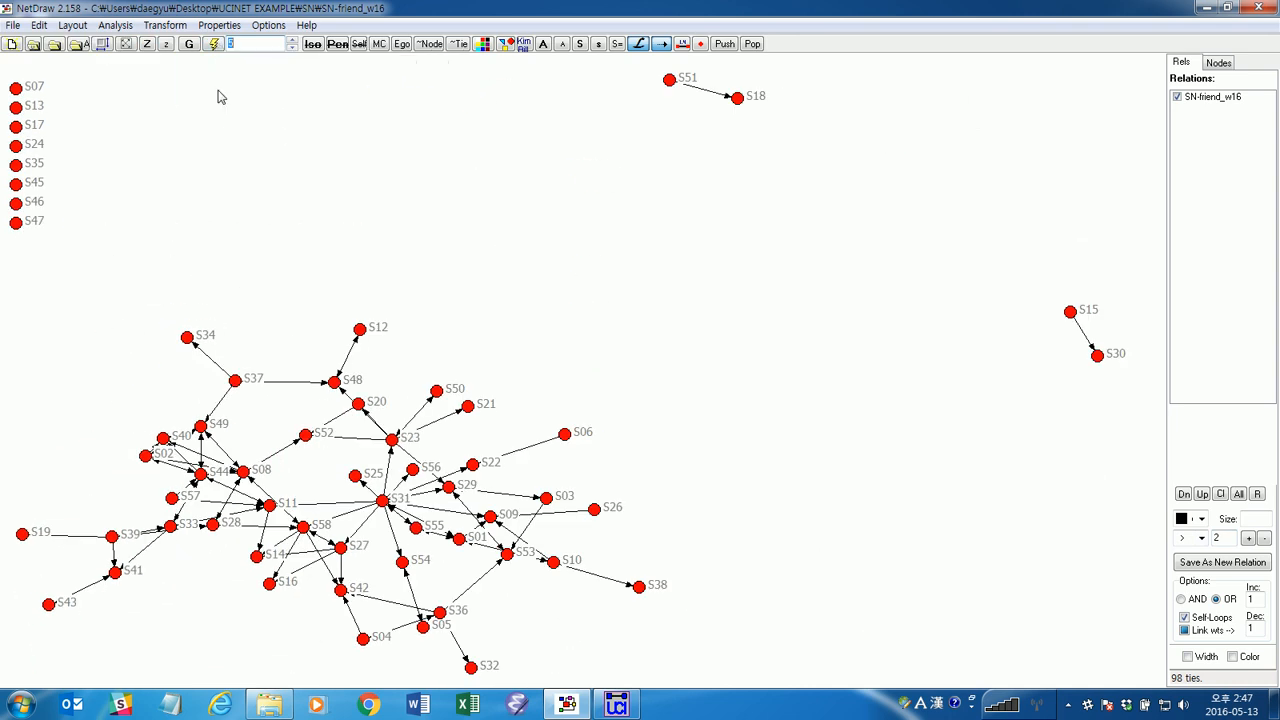
Raise the tie threshold to greater than 3, rerun the layout, and move node S19 clear of the column of isolates.
{"action": "left_click", "coordinate": [1249, 538]}
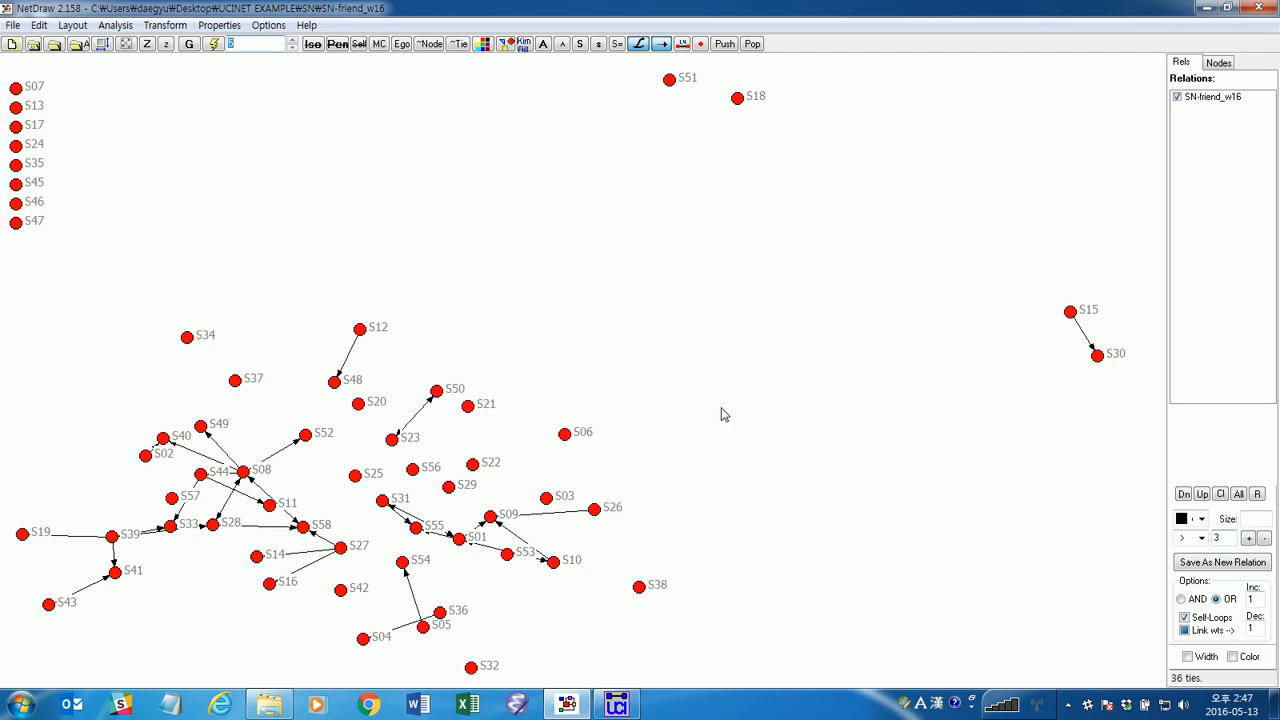
{"action": "left_click", "coordinate": [214, 45]}
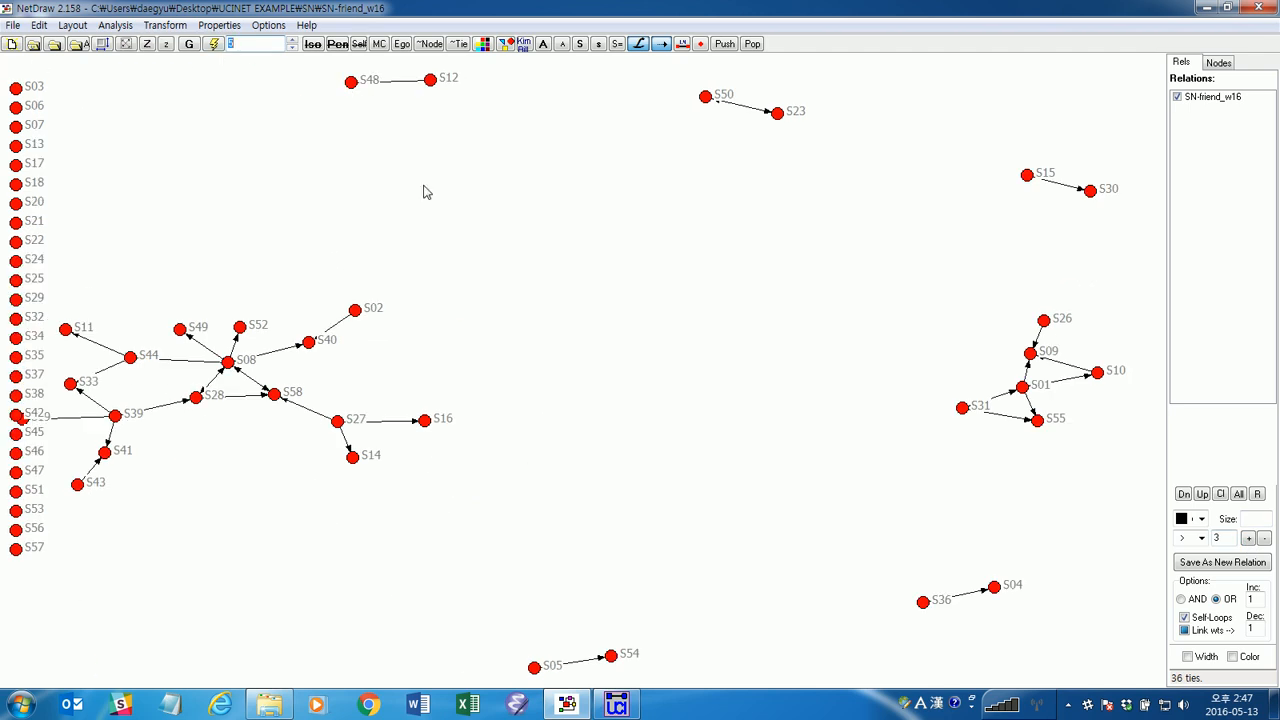
{"action": "left_click_drag", "start_coordinate": [22, 418], "coordinate": [55, 425]}
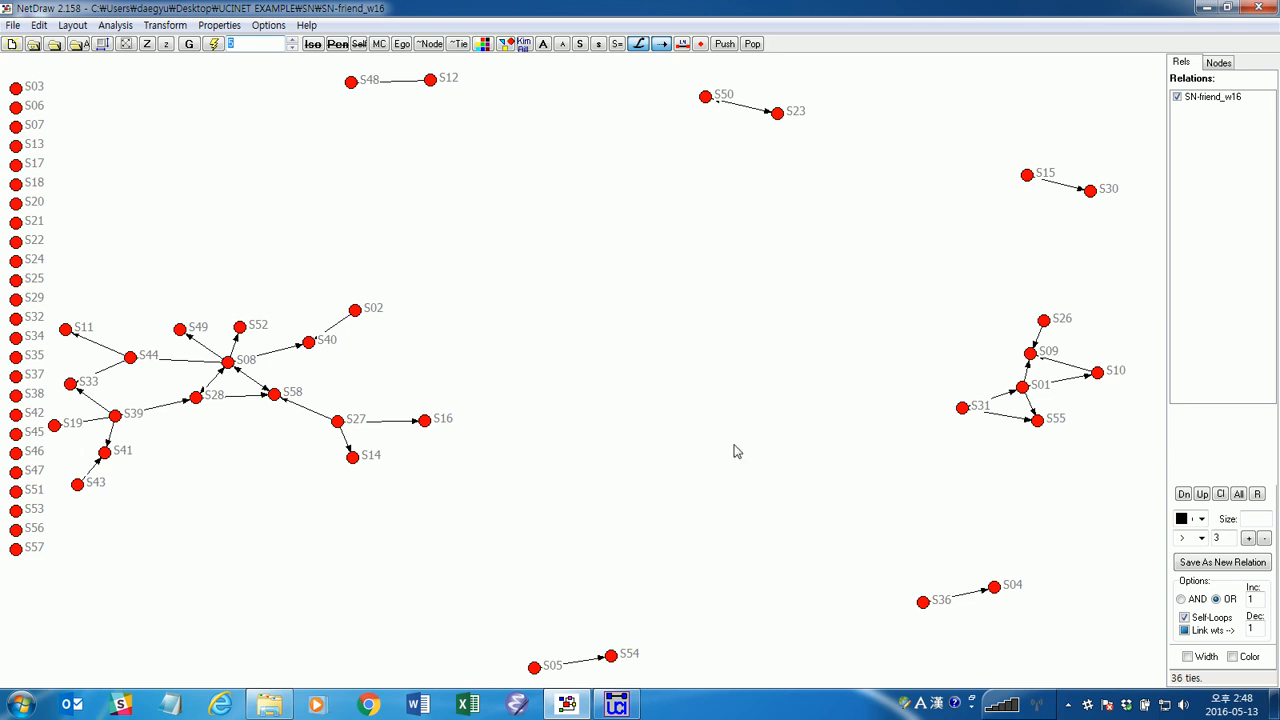
Load the Ucinet attribute dataset SN-attributes.##h as node attributes for the open network.
{"action": "left_click", "coordinate": [15, 26]}
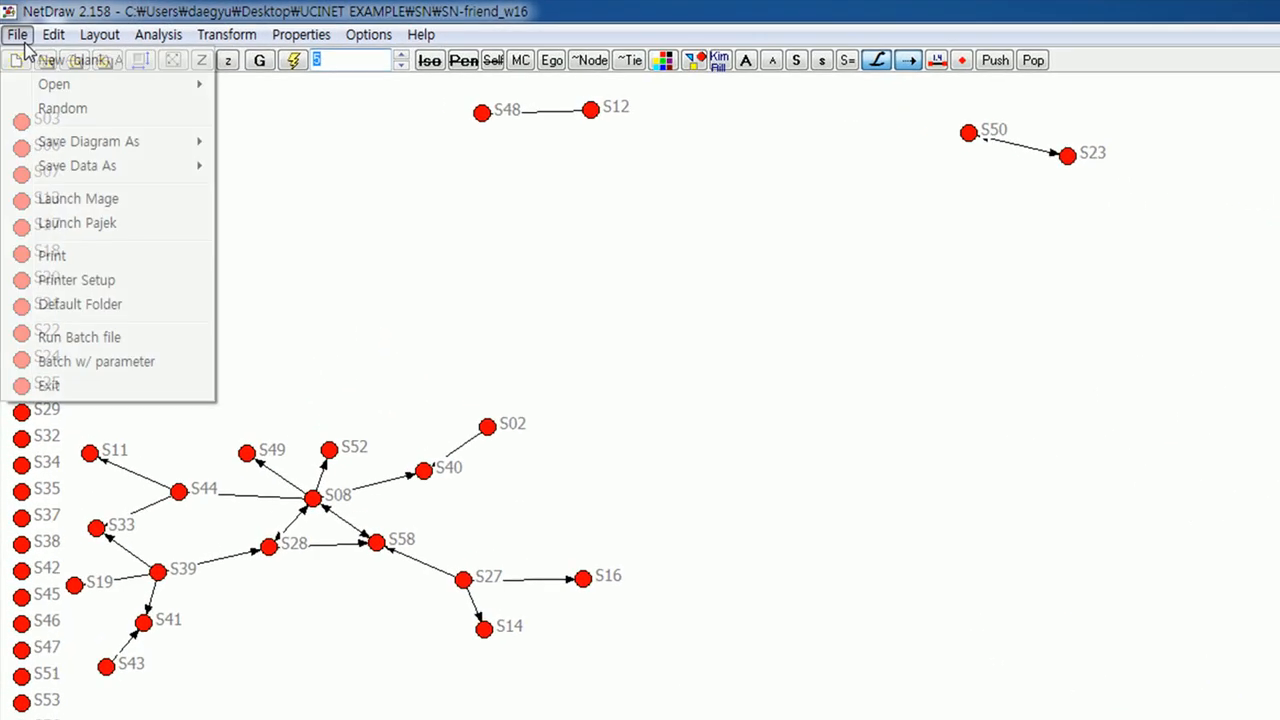
{"action": "mouse_move", "coordinate": [54, 92]}
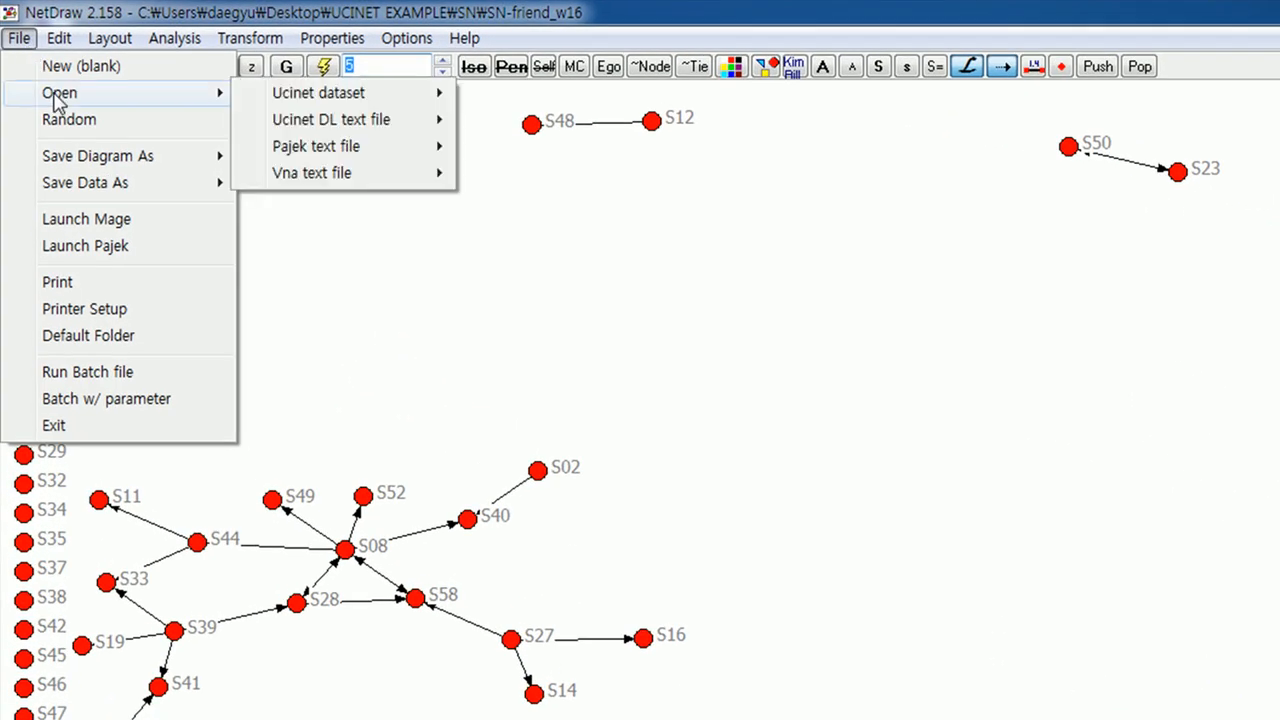
{"action": "mouse_move", "coordinate": [348, 112]}
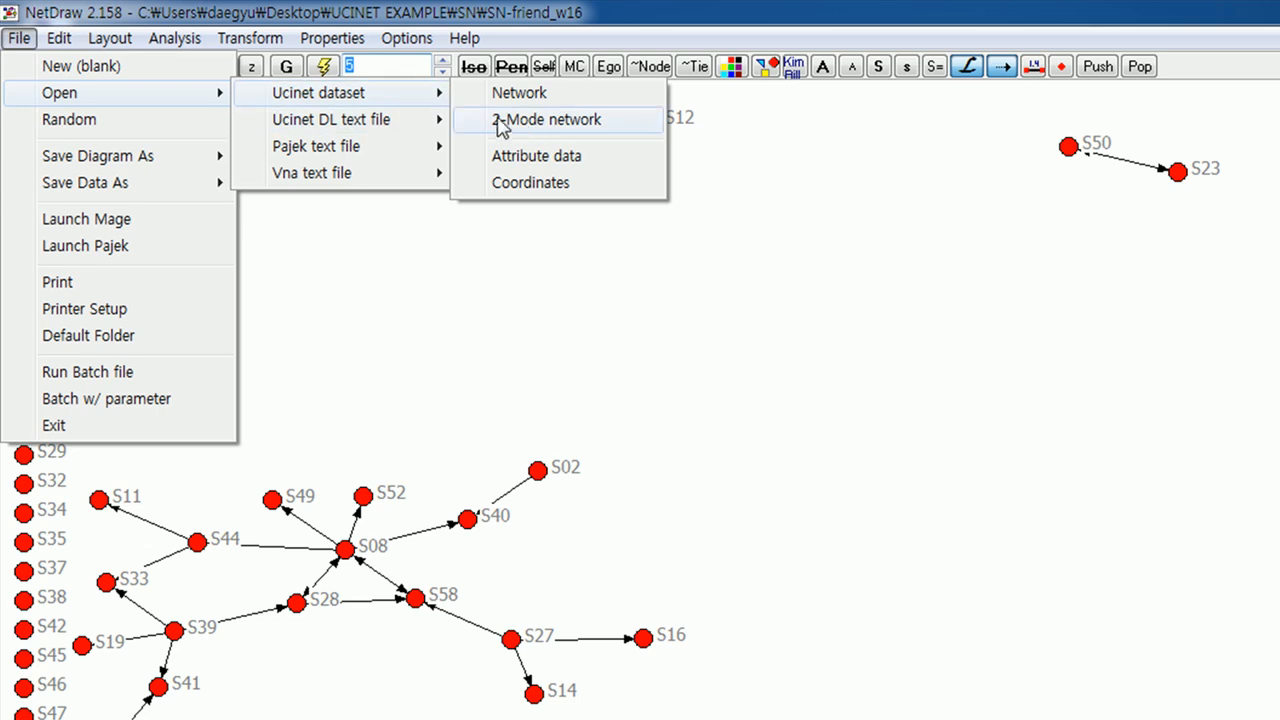
{"action": "left_click", "coordinate": [558, 170]}
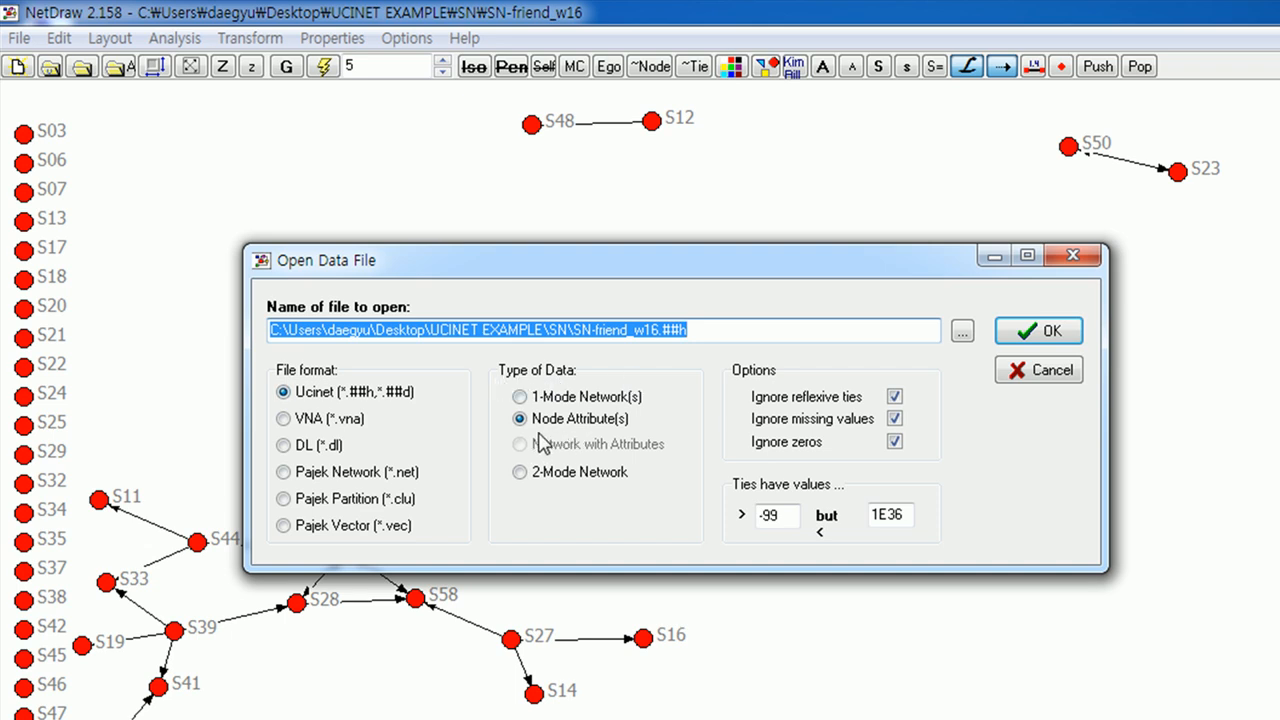
{"action": "left_click", "coordinate": [962, 331]}
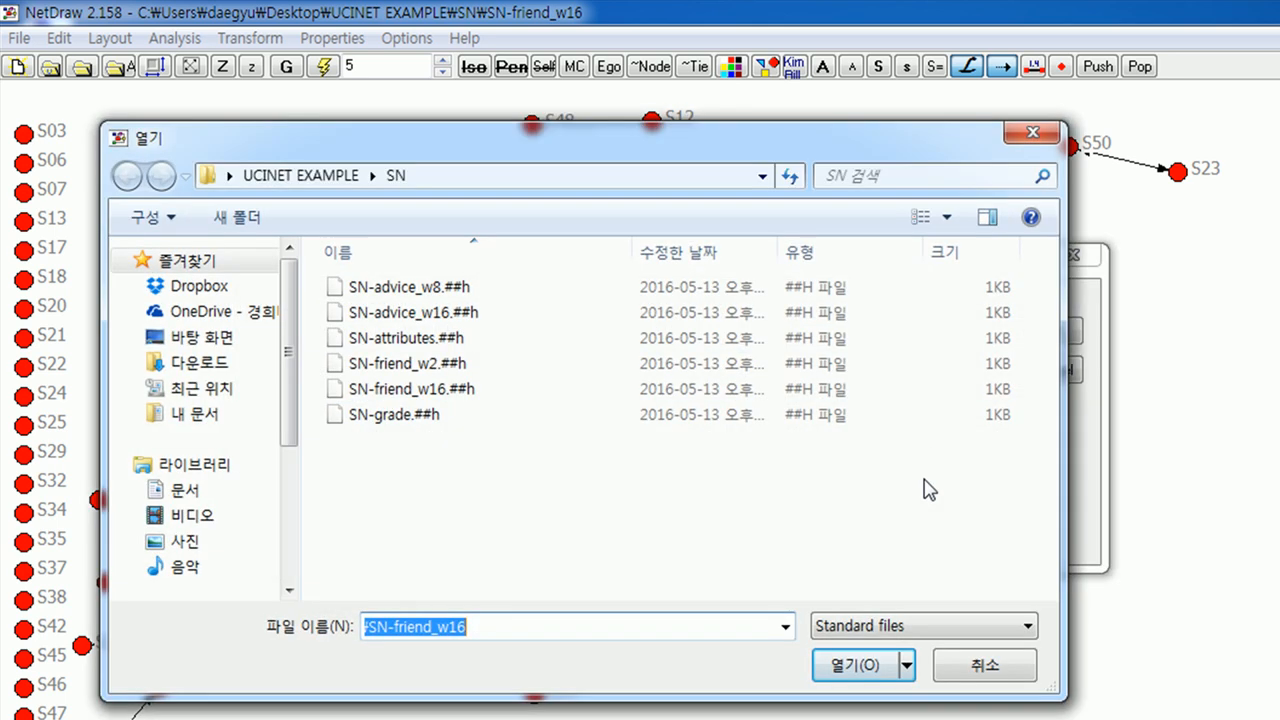
{"action": "left_click", "coordinate": [455, 343]}
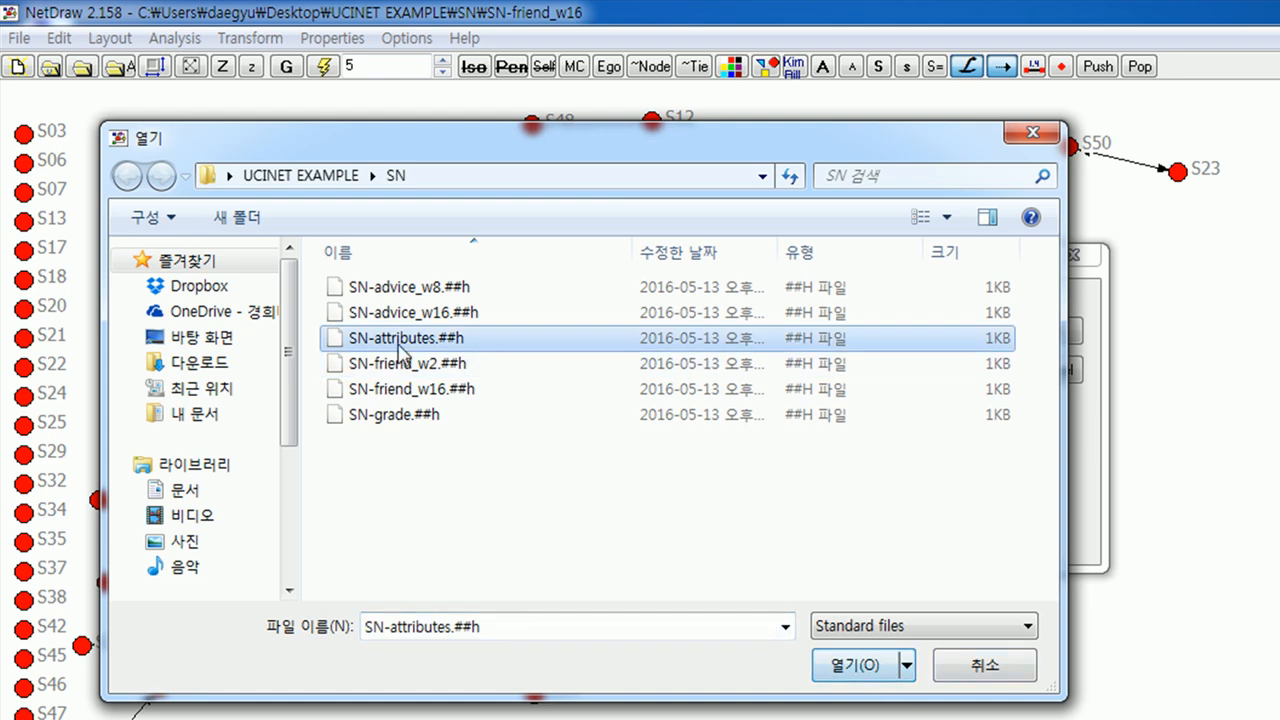
{"action": "left_click", "coordinate": [858, 666]}
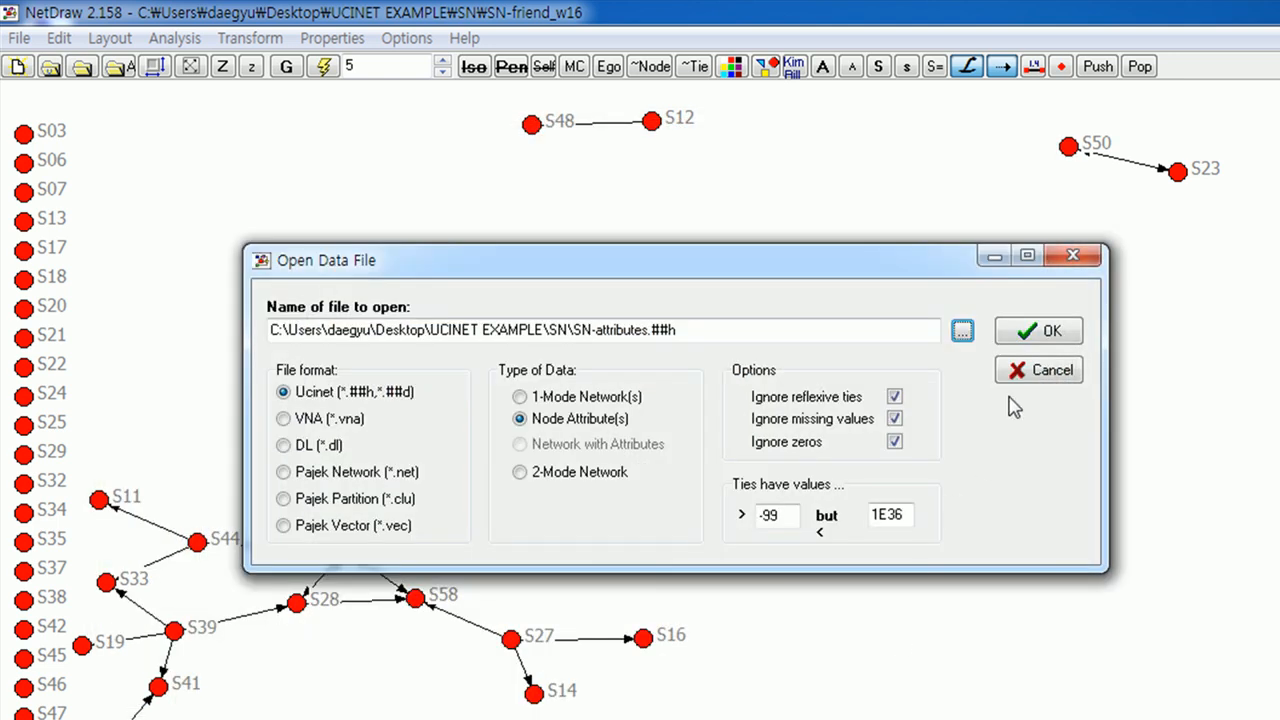
{"action": "left_click", "coordinate": [1035, 333]}
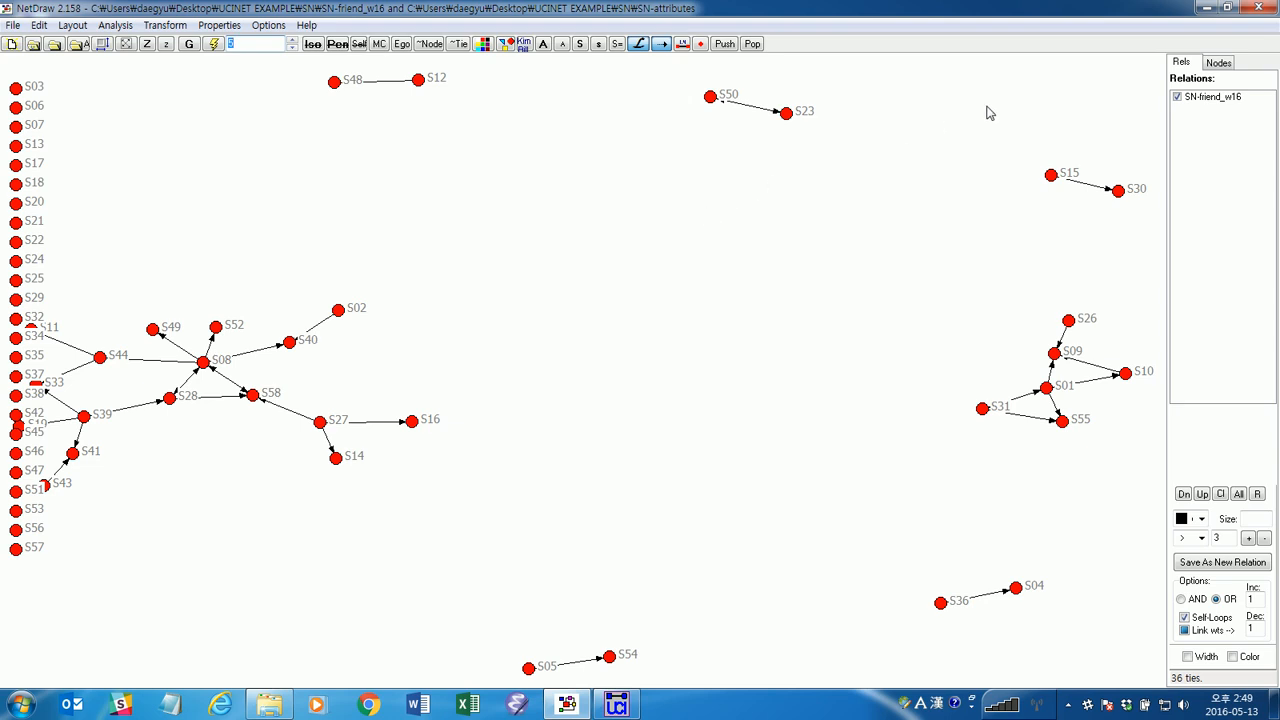
Choose the foreign attribute for node filtering, hide the nodes with value 0, and show them again.
{"action": "left_click", "coordinate": [1216, 64]}
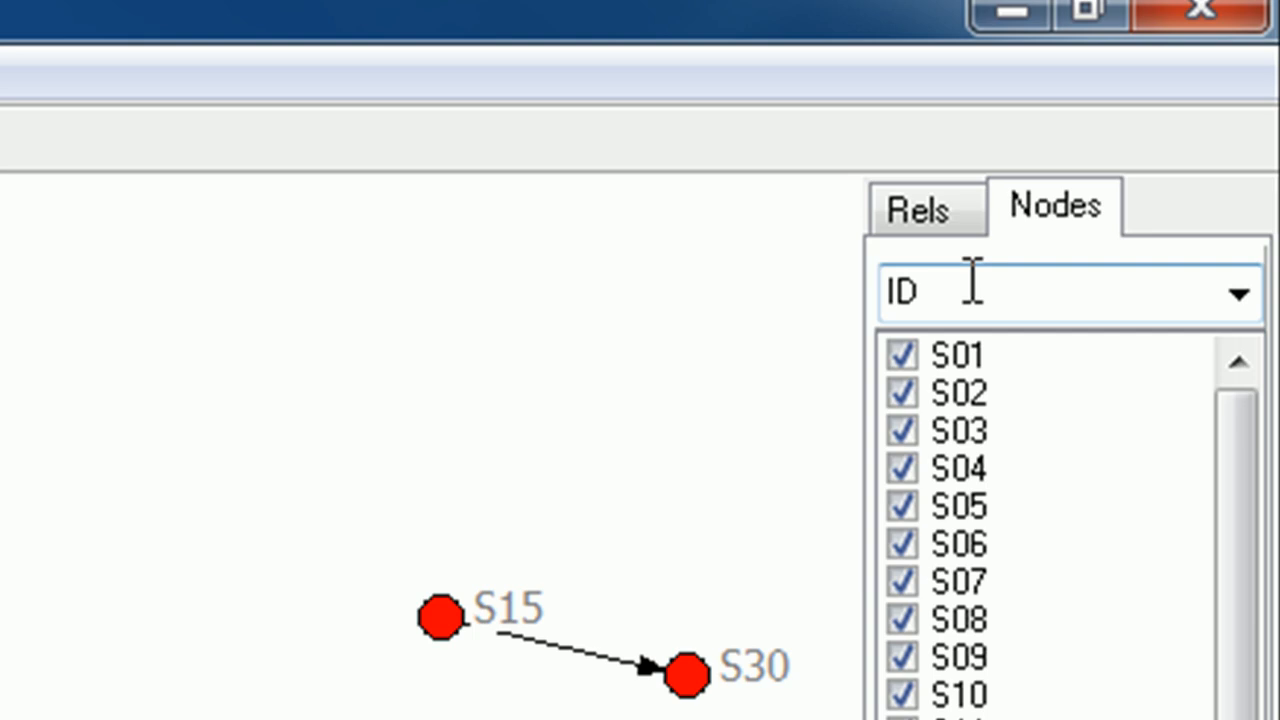
{"action": "left_click", "coordinate": [1240, 300]}
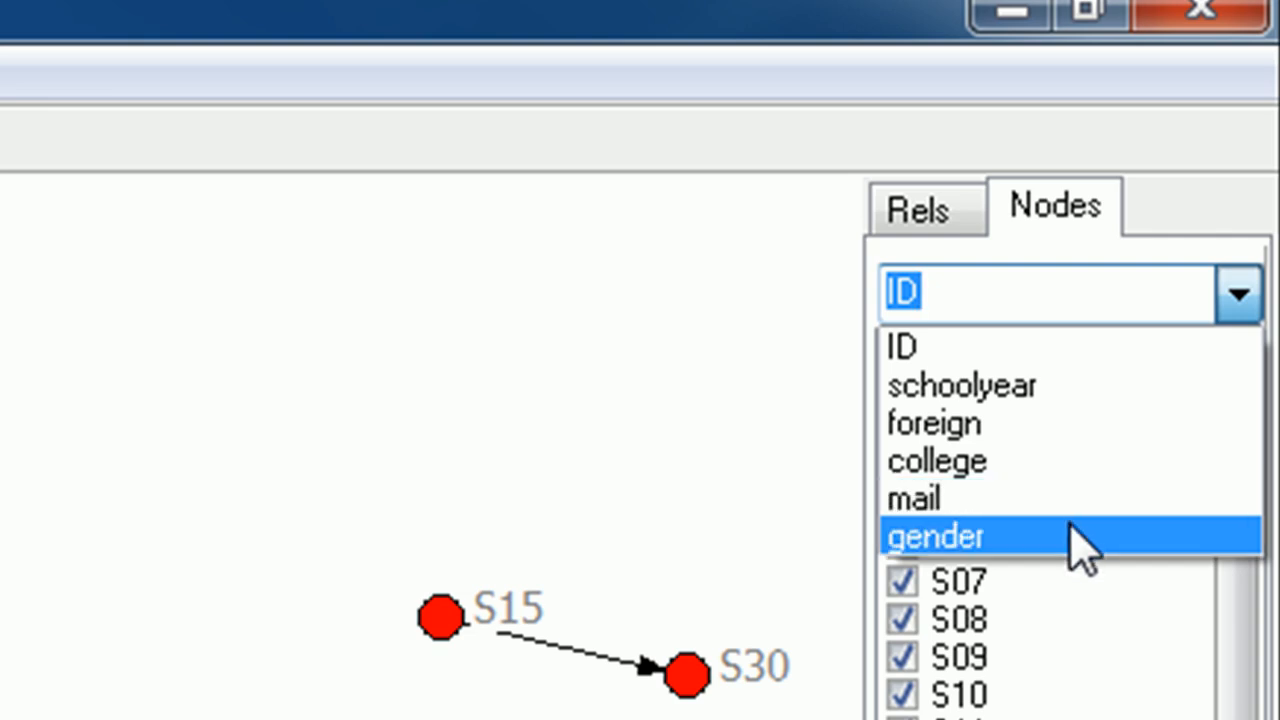
{"action": "left_click", "coordinate": [1118, 424]}
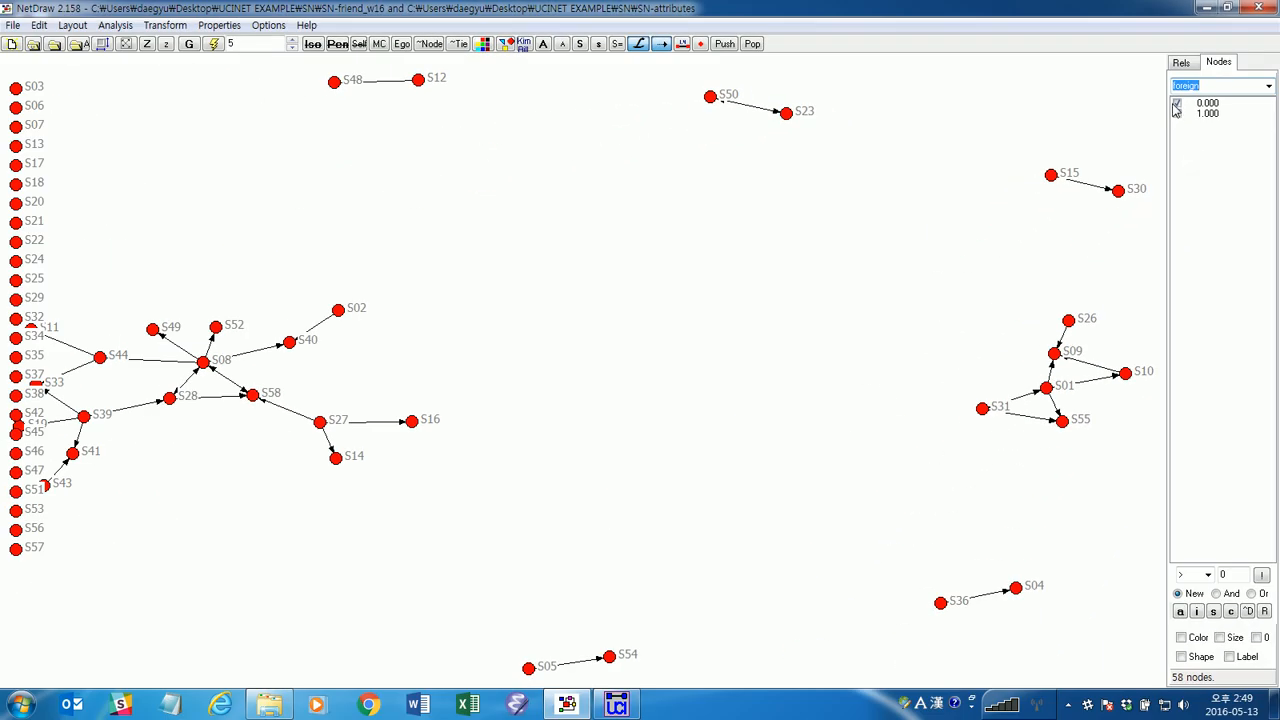
{"action": "left_click", "coordinate": [1178, 104]}
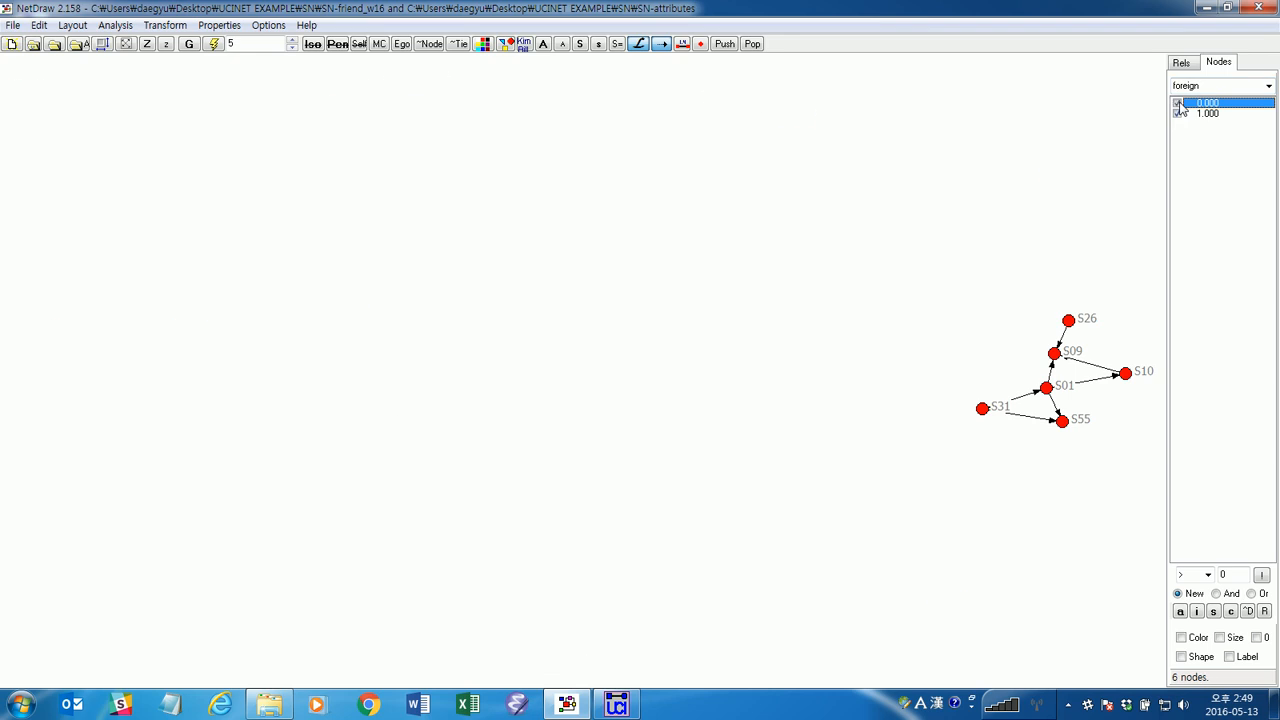
{"action": "left_click", "coordinate": [1178, 104]}
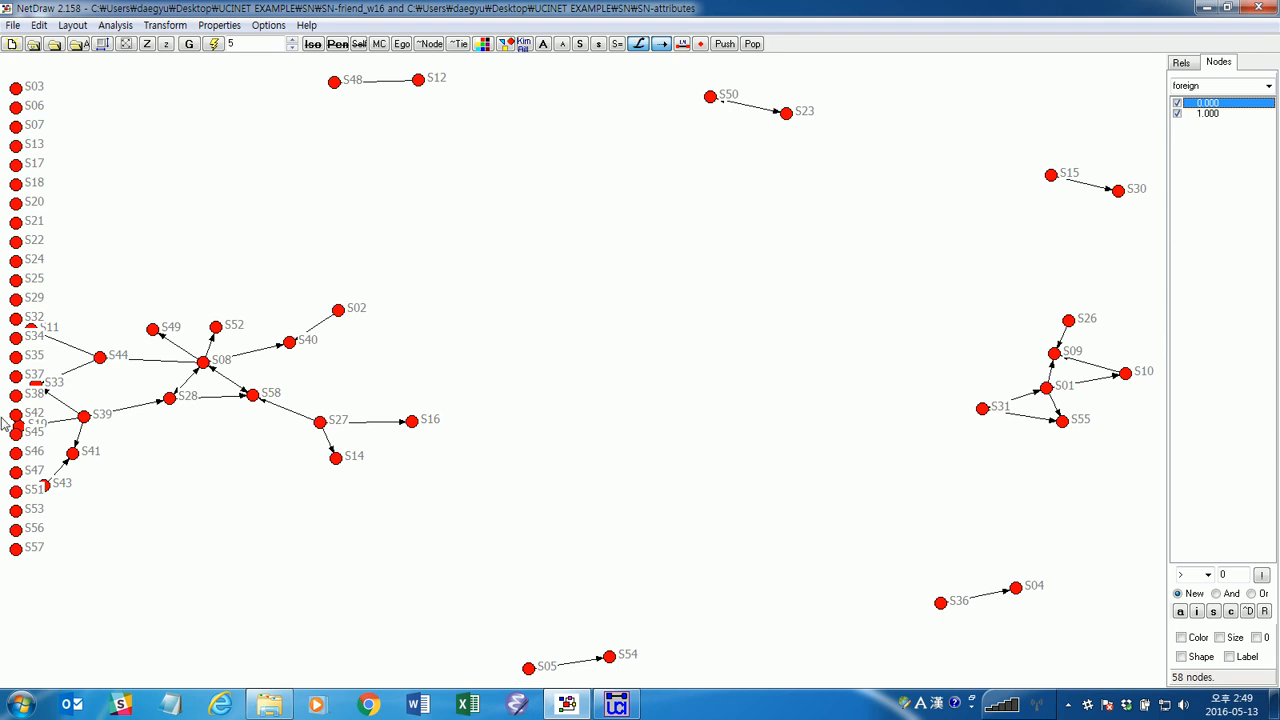
Move nodes S11, S33, S19 and S43 clear of the column of isolates.
{"action": "left_click_drag", "start_coordinate": [34, 330], "coordinate": [99, 286]}
{"action": "left_click_drag", "start_coordinate": [36, 384], "coordinate": [62, 368]}
{"action": "left_click_drag", "start_coordinate": [19, 427], "coordinate": [147, 468]}
{"action": "left_click_drag", "start_coordinate": [47, 487], "coordinate": [86, 489]}
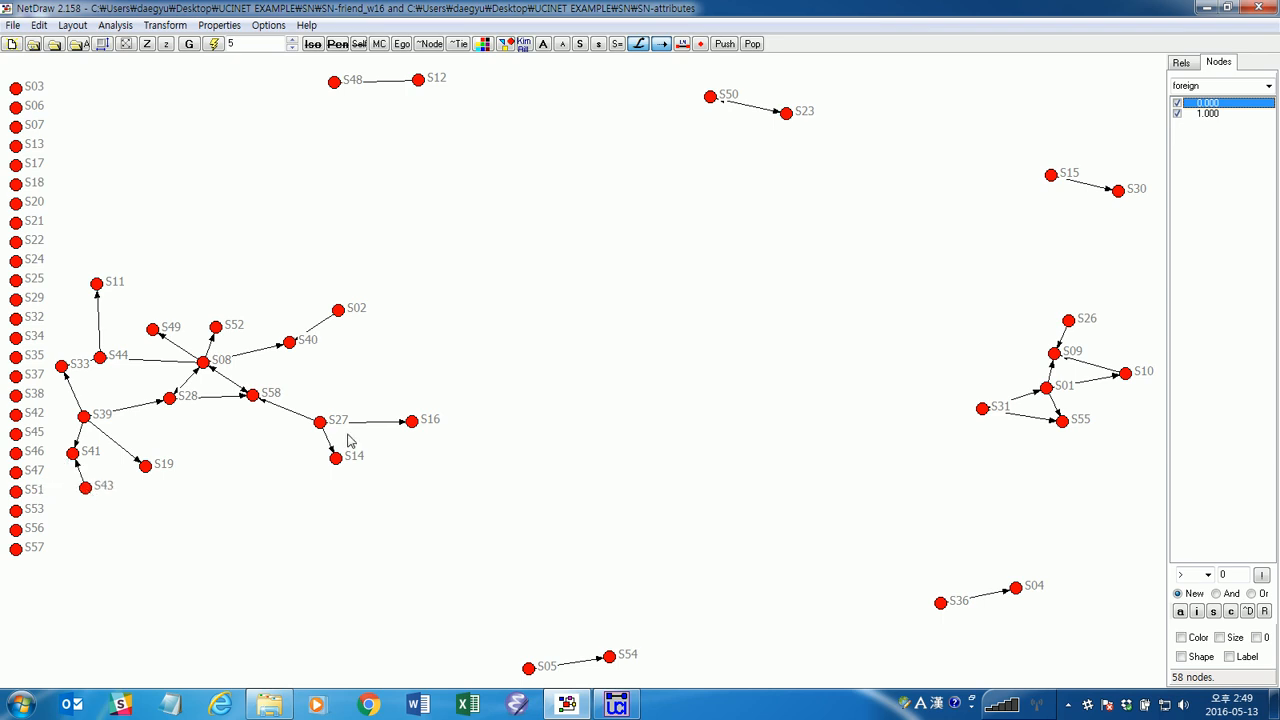
Hide and restore the foreign 0 nodes and the foreign 1 nodes in turn to compare the two groups.
{"action": "left_click", "coordinate": [1178, 104]}
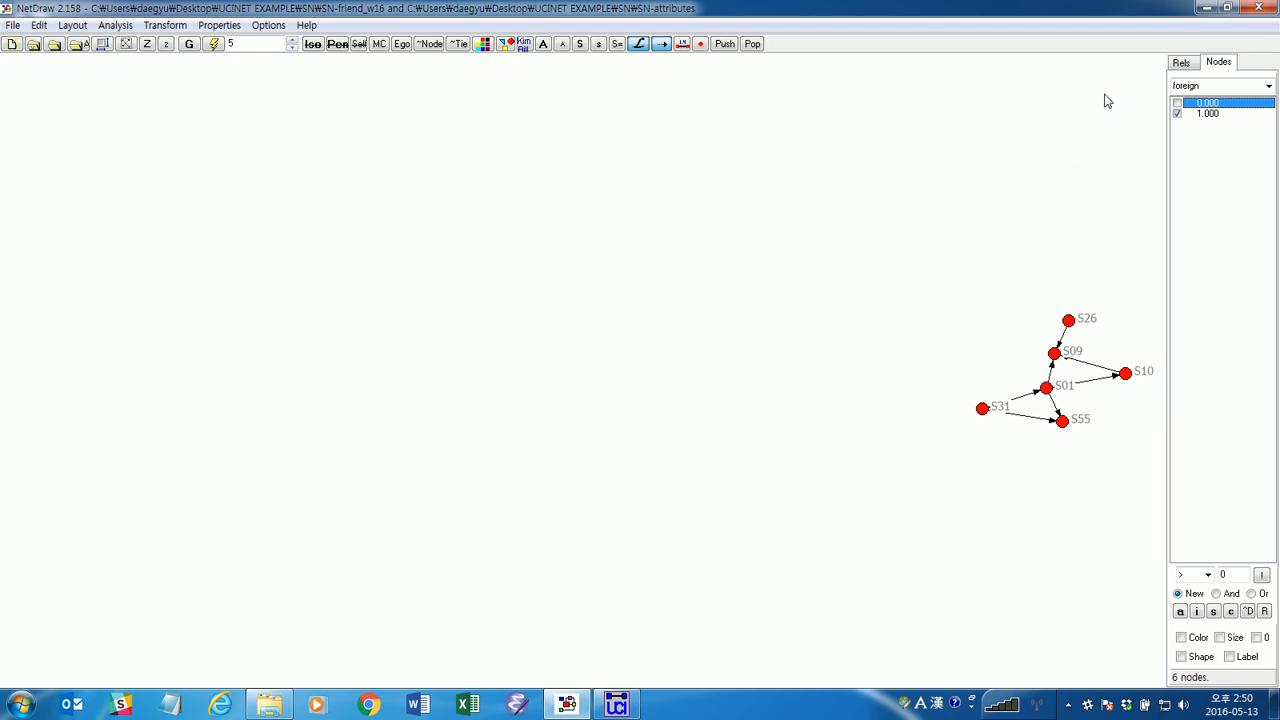
{"action": "left_click", "coordinate": [1177, 103]}
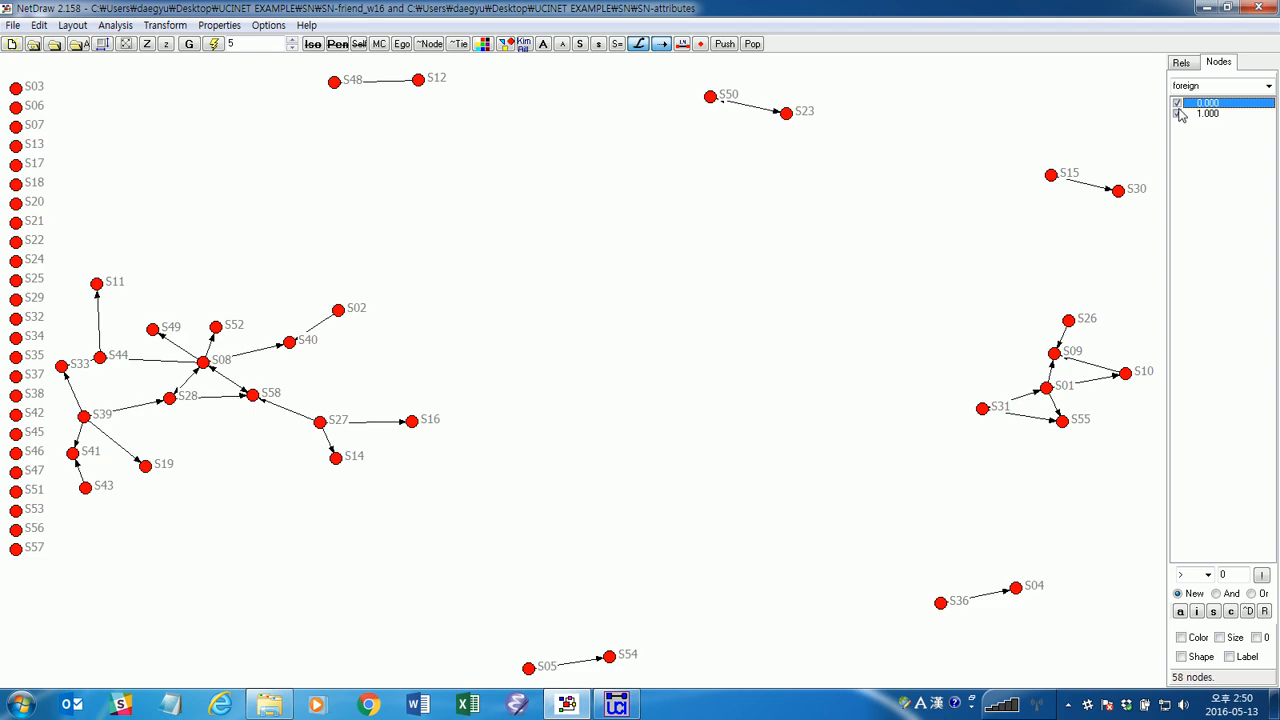
{"action": "left_click", "coordinate": [1177, 113]}
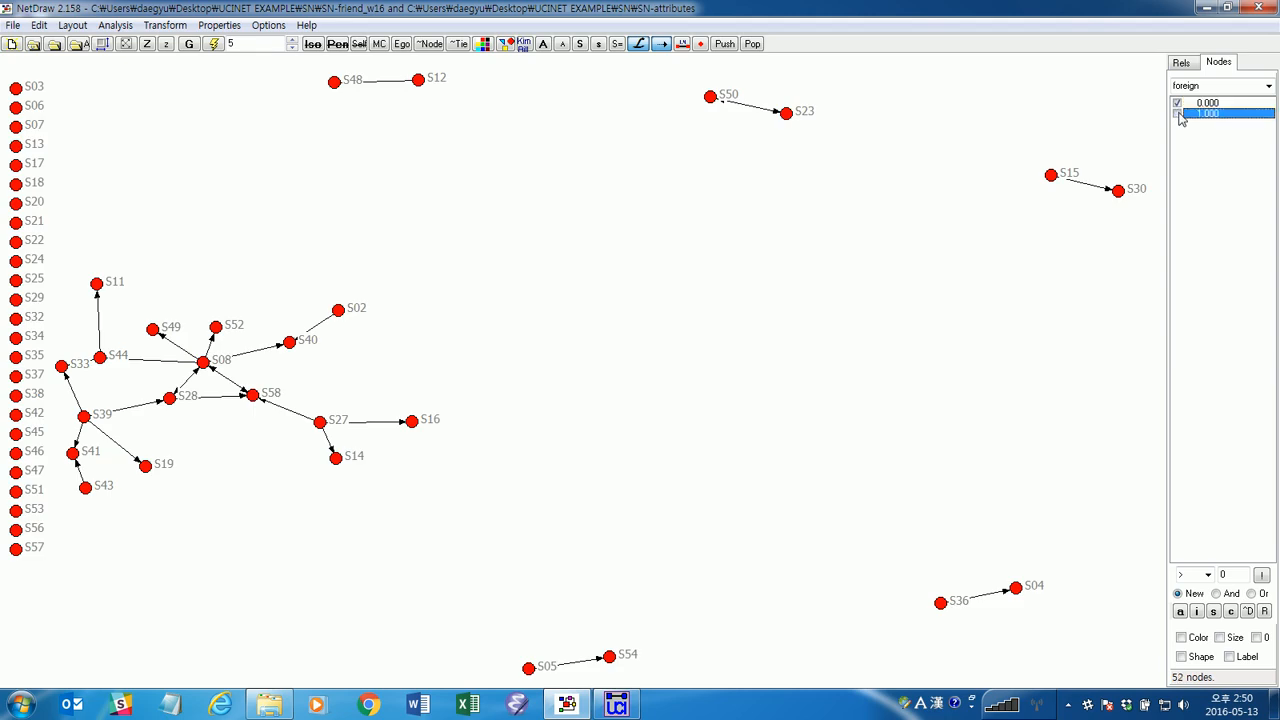
{"action": "left_click", "coordinate": [1178, 114]}
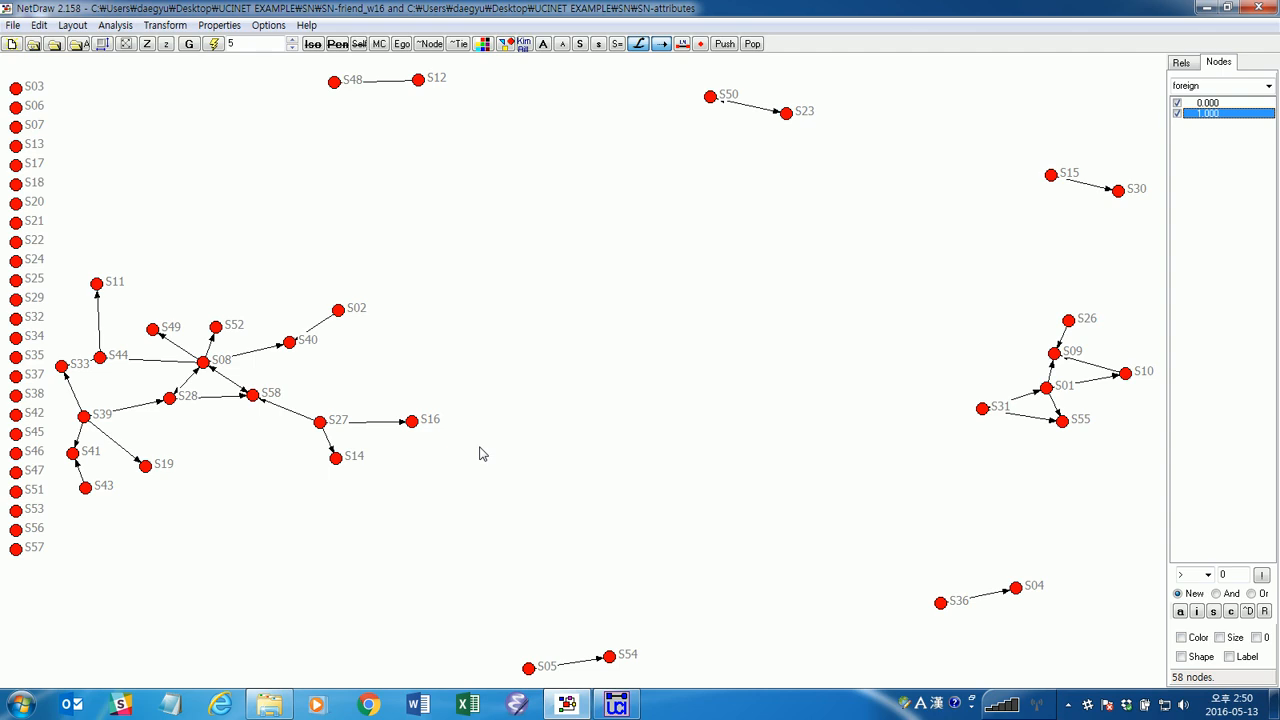
Color the nodes by their foreign attribute.
{"action": "left_click", "coordinate": [1182, 63]}
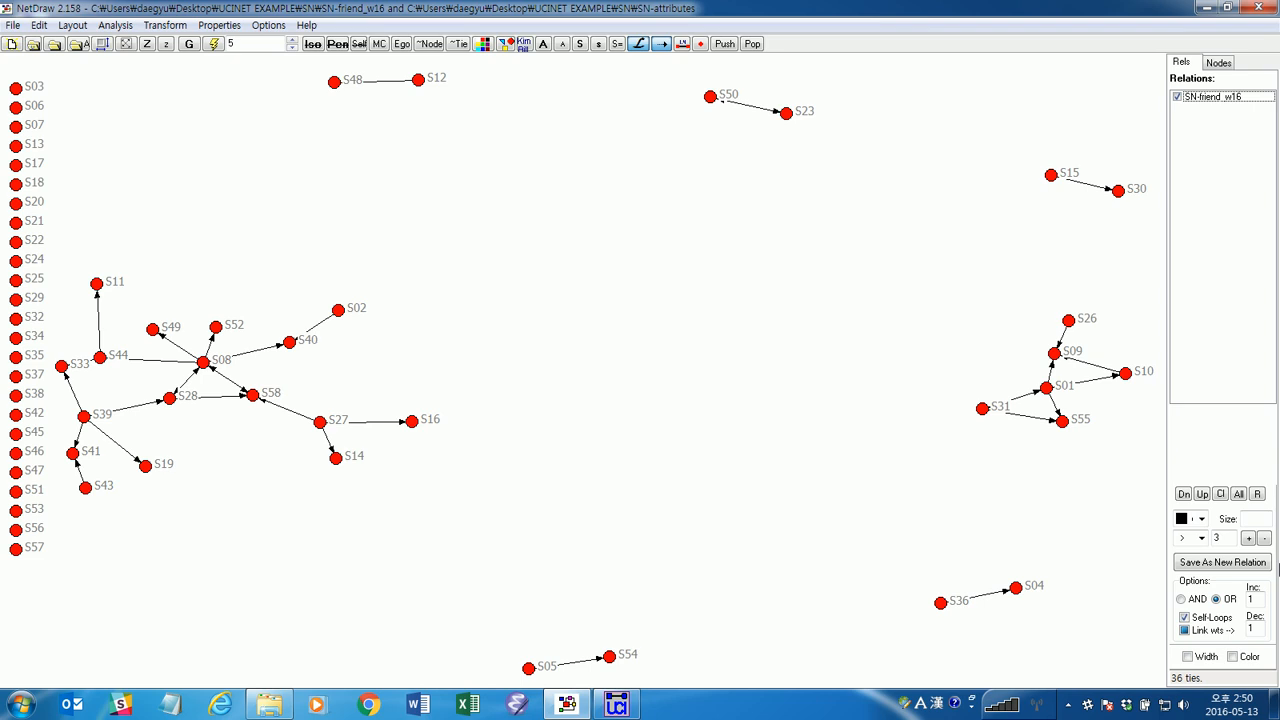
{"action": "left_click", "coordinate": [1222, 64]}
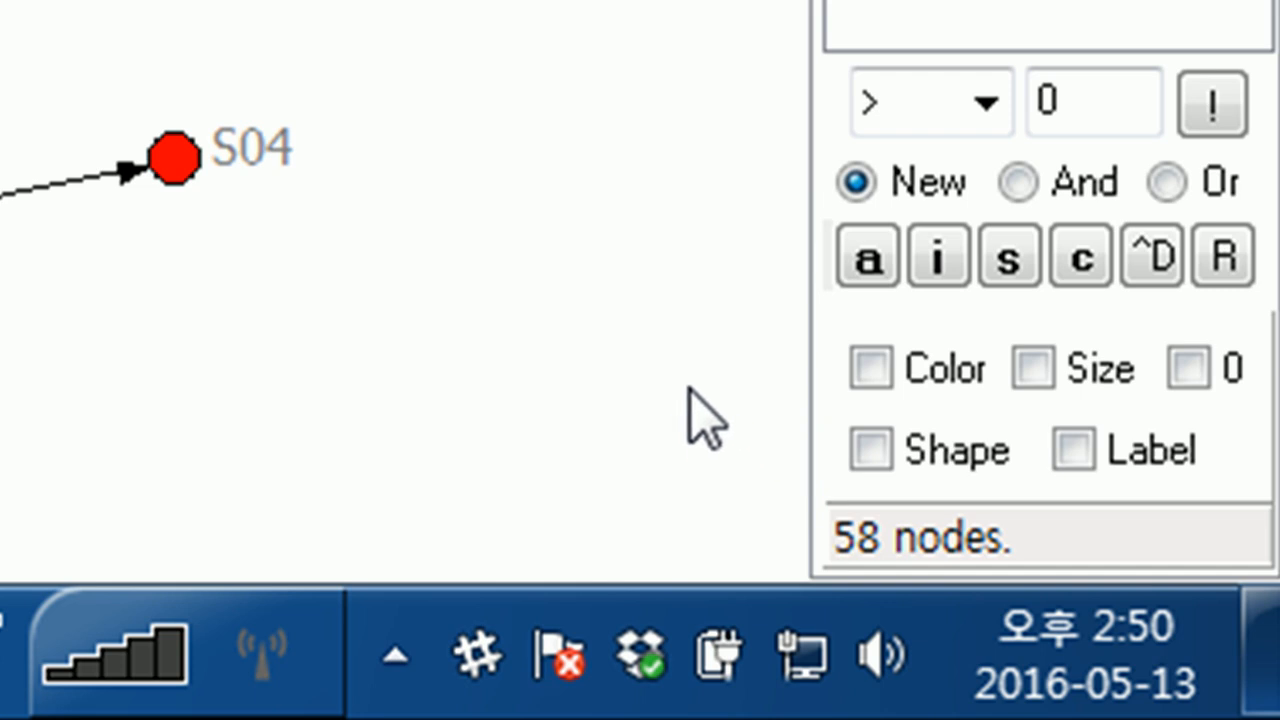
{"action": "left_click", "coordinate": [871, 368]}
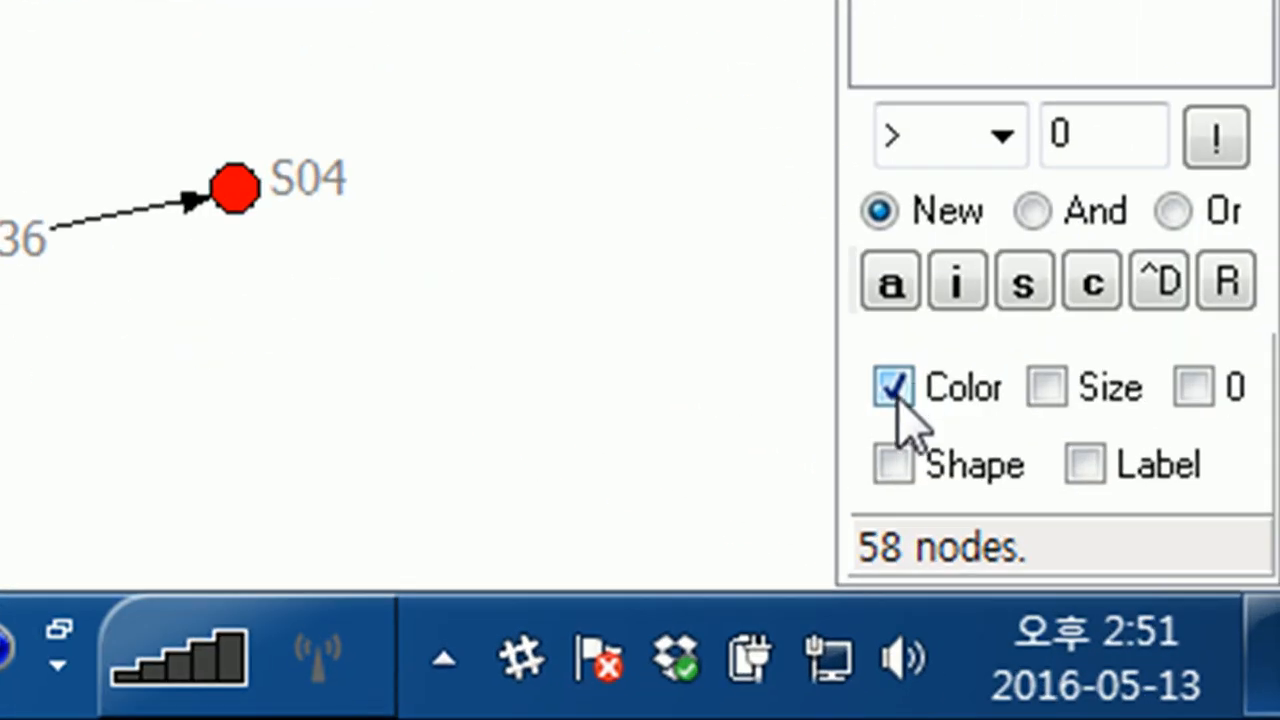
{"action": "left_click", "coordinate": [895, 390]}
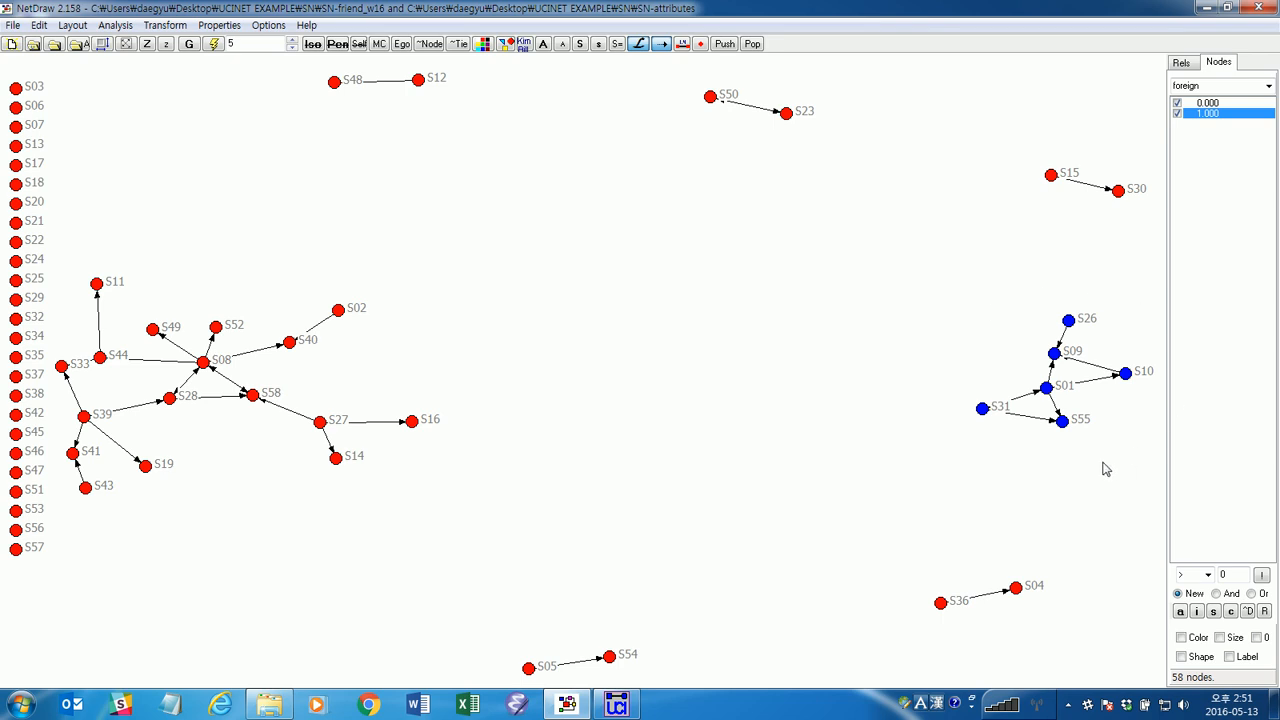
Switch the node attribute to college, toggle its value 1 nodes off and on, and vary the node shapes by college.
{"action": "left_click", "coordinate": [1267, 88]}
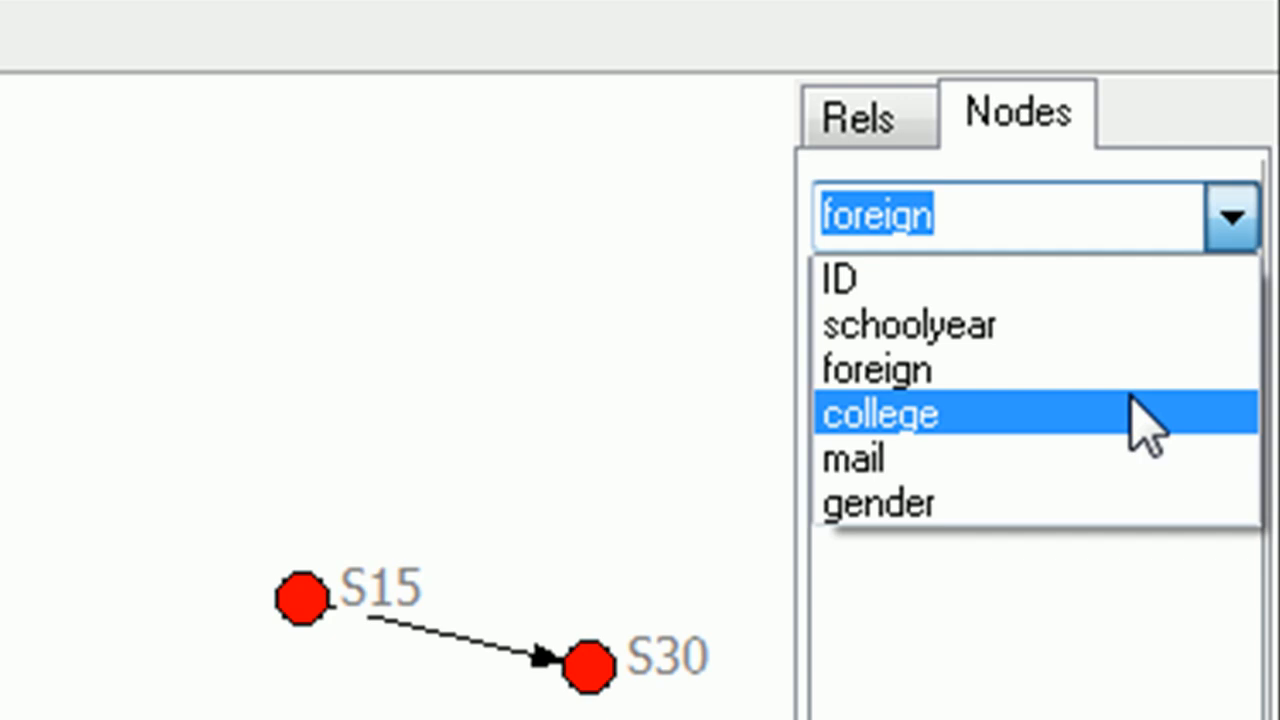
{"action": "left_click", "coordinate": [1145, 425]}
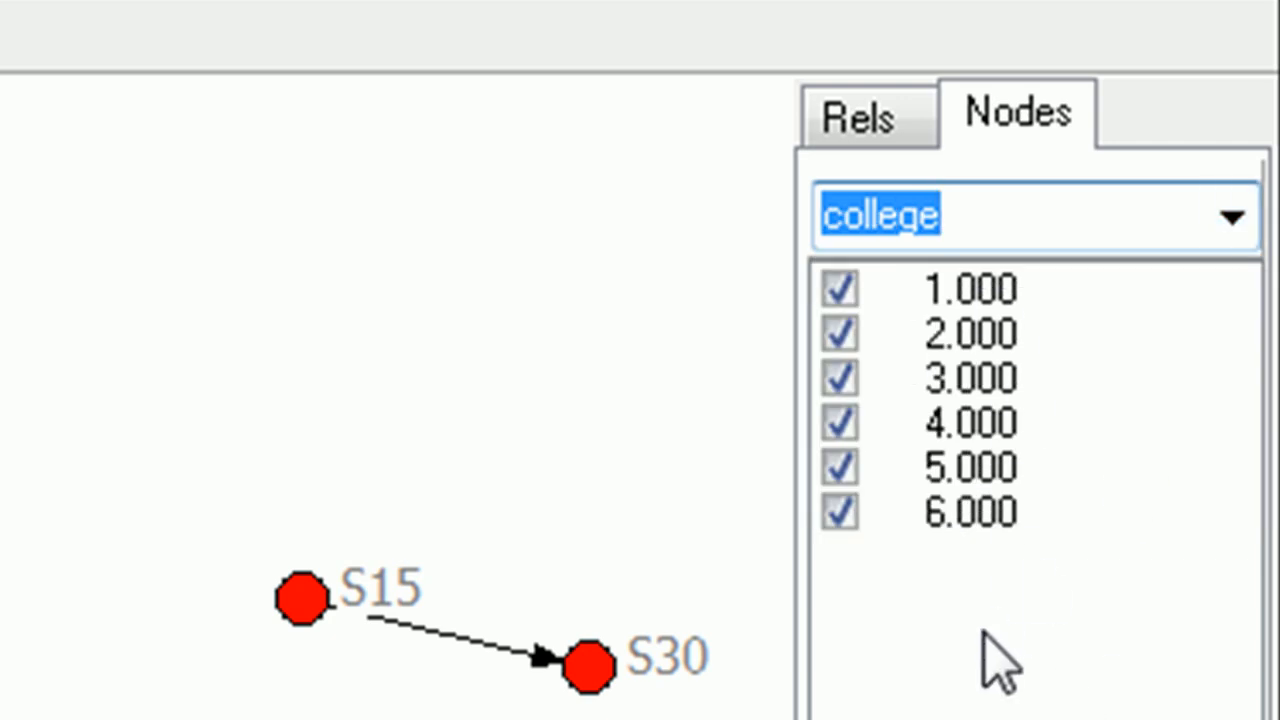
{"action": "left_click", "coordinate": [840, 288]}
{"action": "left_click", "coordinate": [840, 288]}
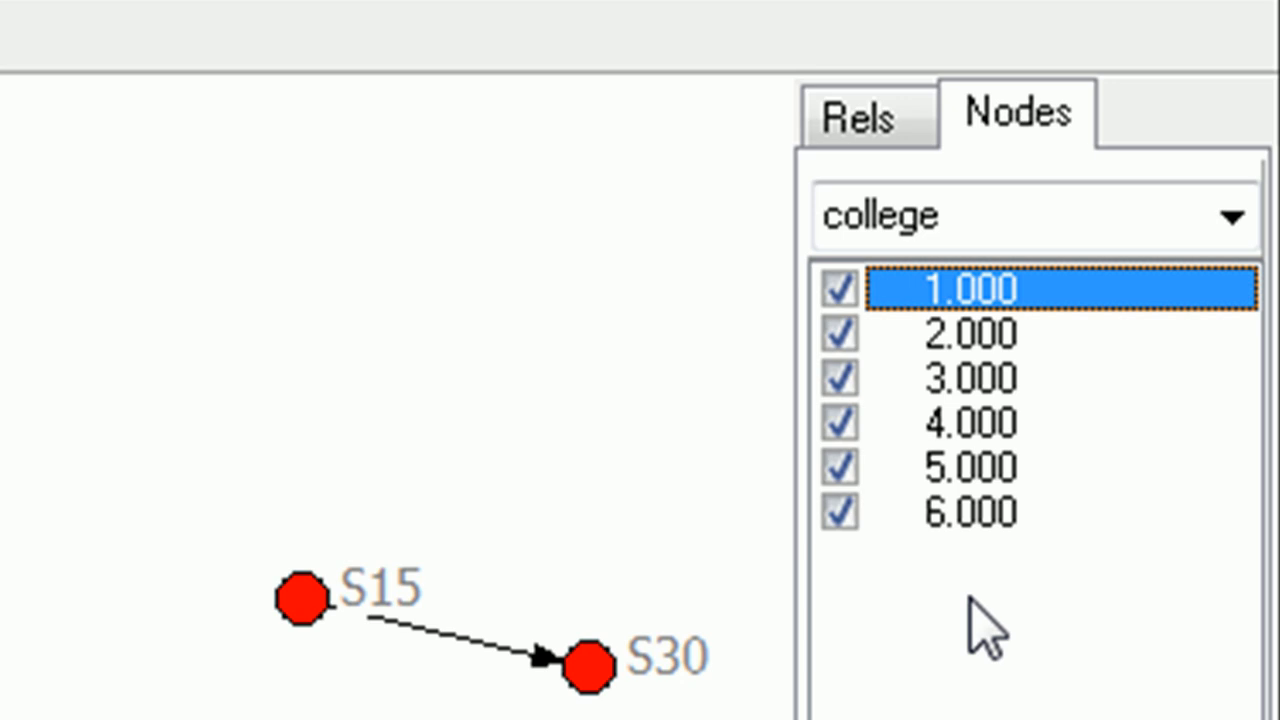
{"action": "mouse_move", "coordinate": [1254, 707]}
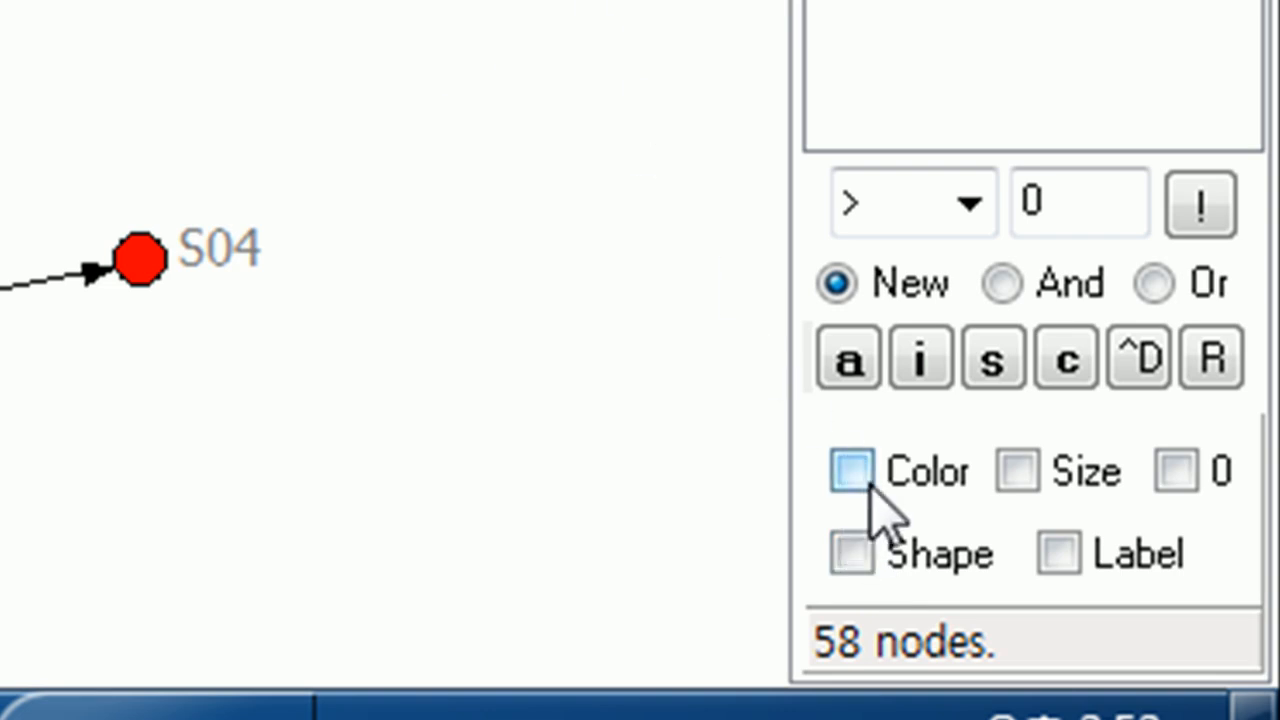
{"action": "left_click", "coordinate": [853, 555]}
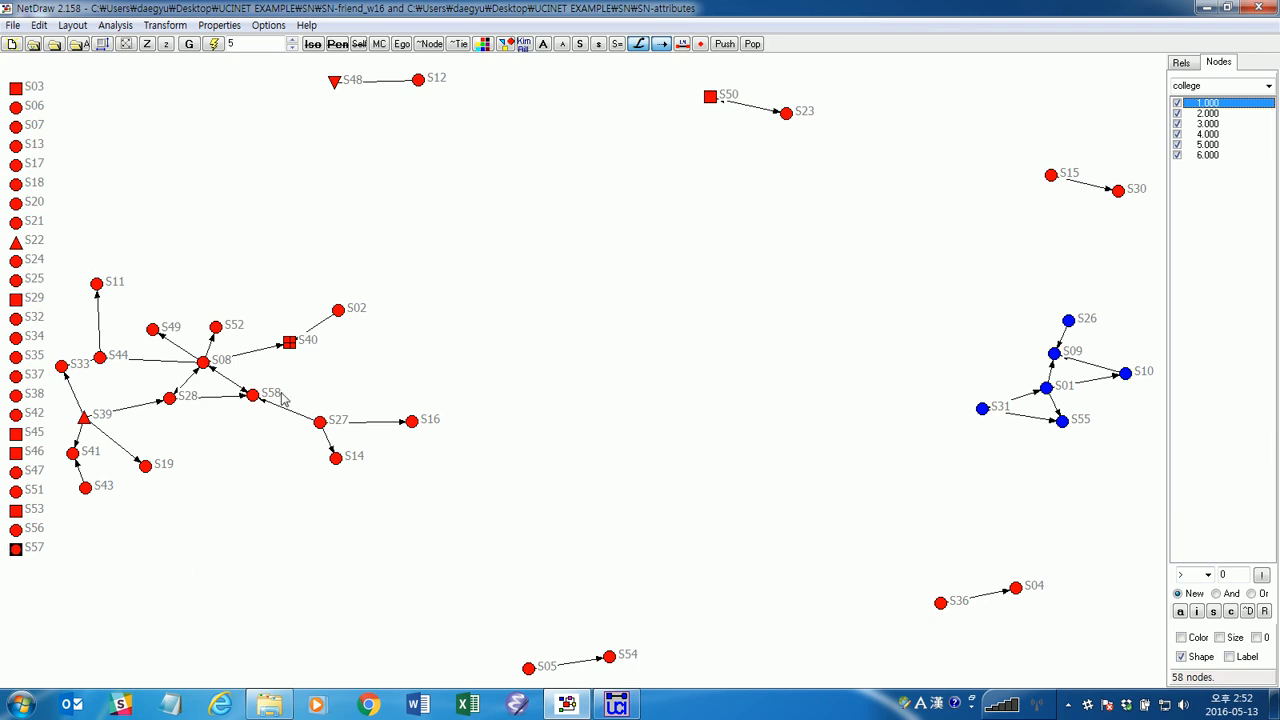
{"action": "left_click", "coordinate": [290, 343]}
{"action": "left_click", "coordinate": [1181, 658]}
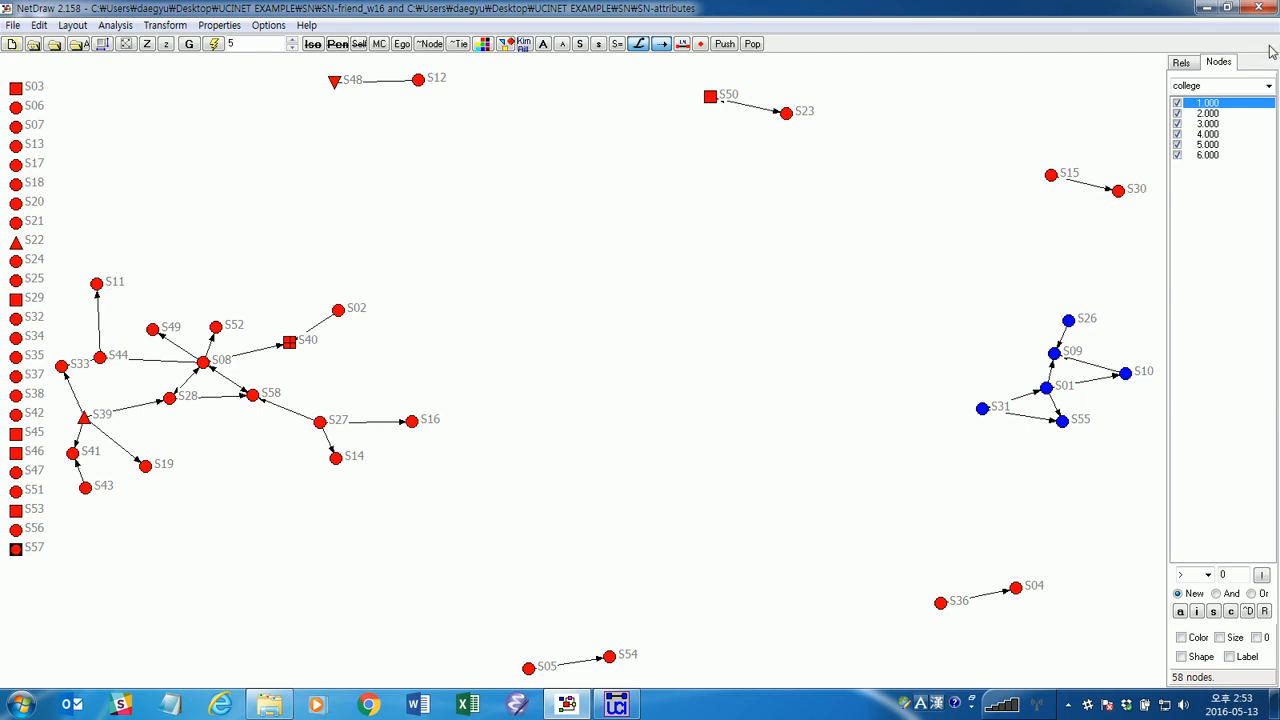
Size the nodes by their schoolyear attribute and rerun the network layout.
{"action": "left_click", "coordinate": [1268, 86]}
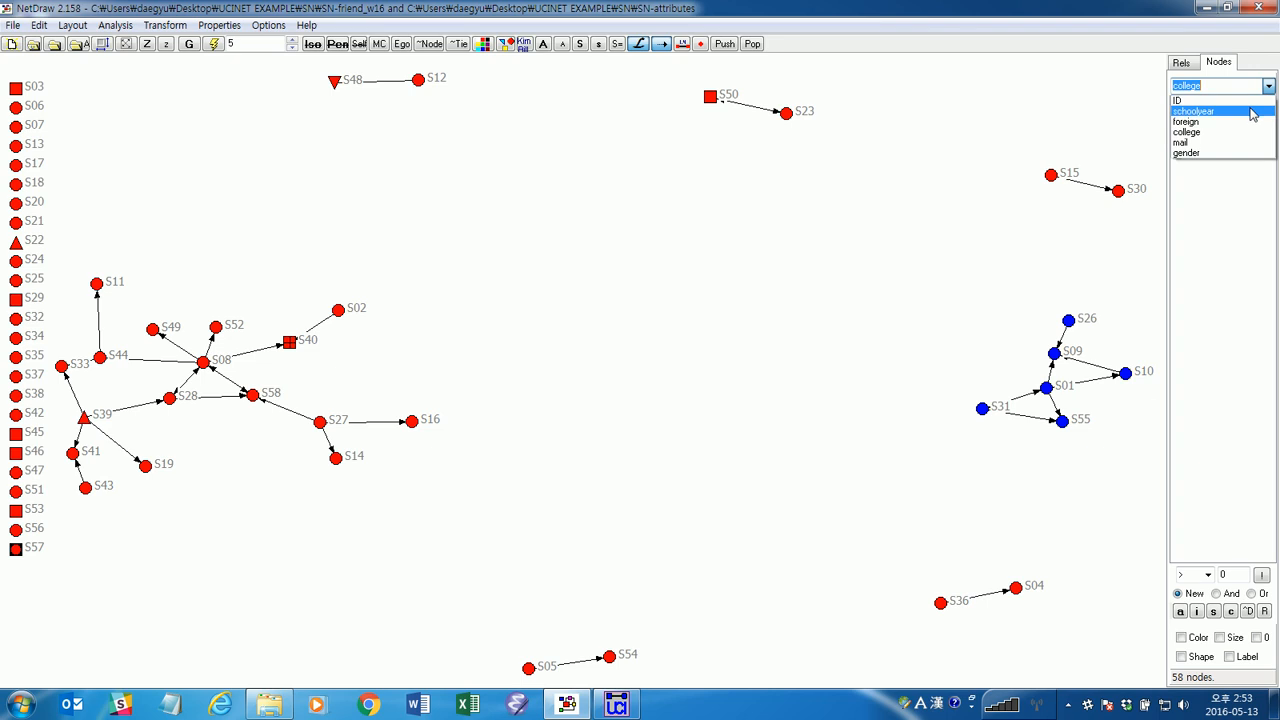
{"action": "left_click", "coordinate": [1252, 112]}
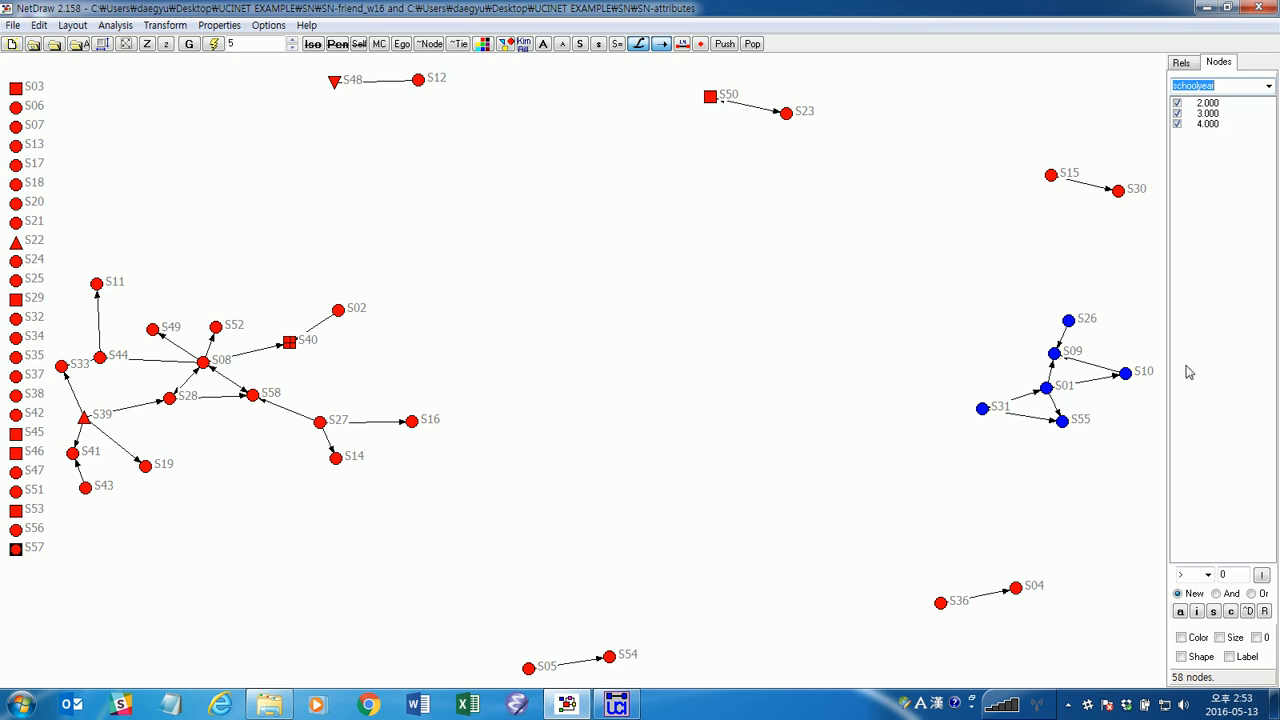
{"action": "left_click", "coordinate": [1220, 638]}
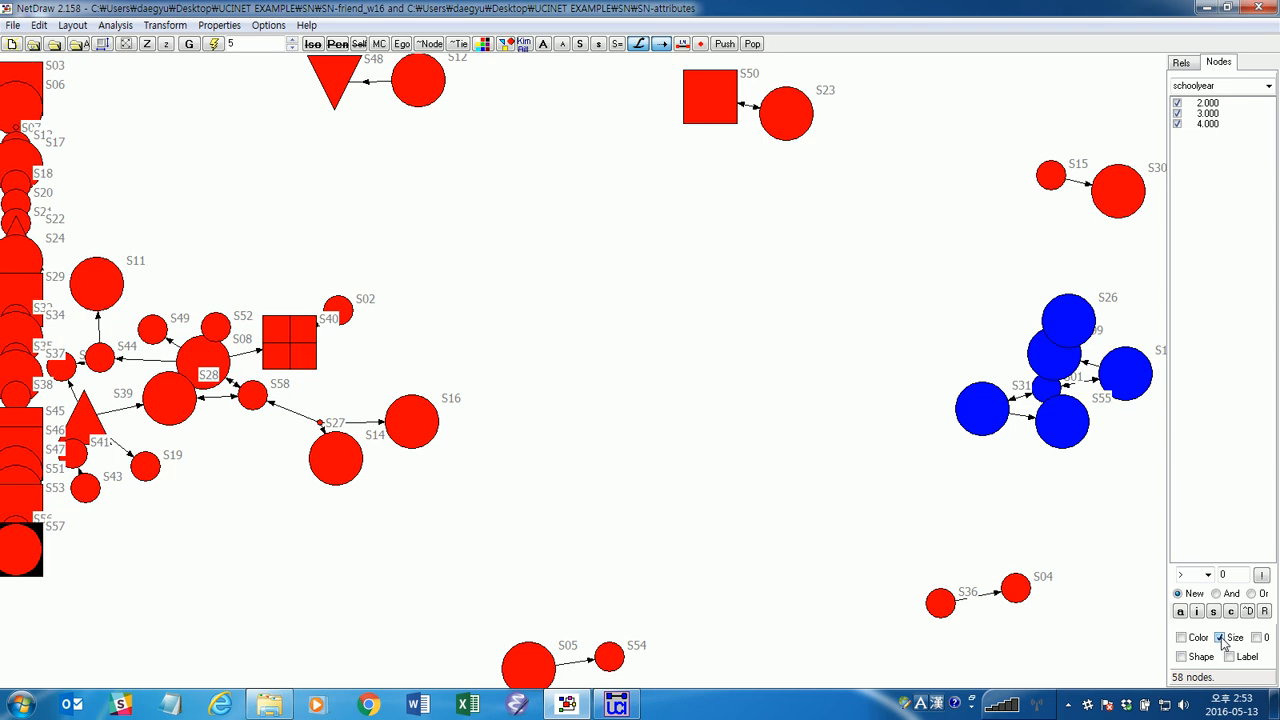
{"action": "left_click", "coordinate": [214, 45]}
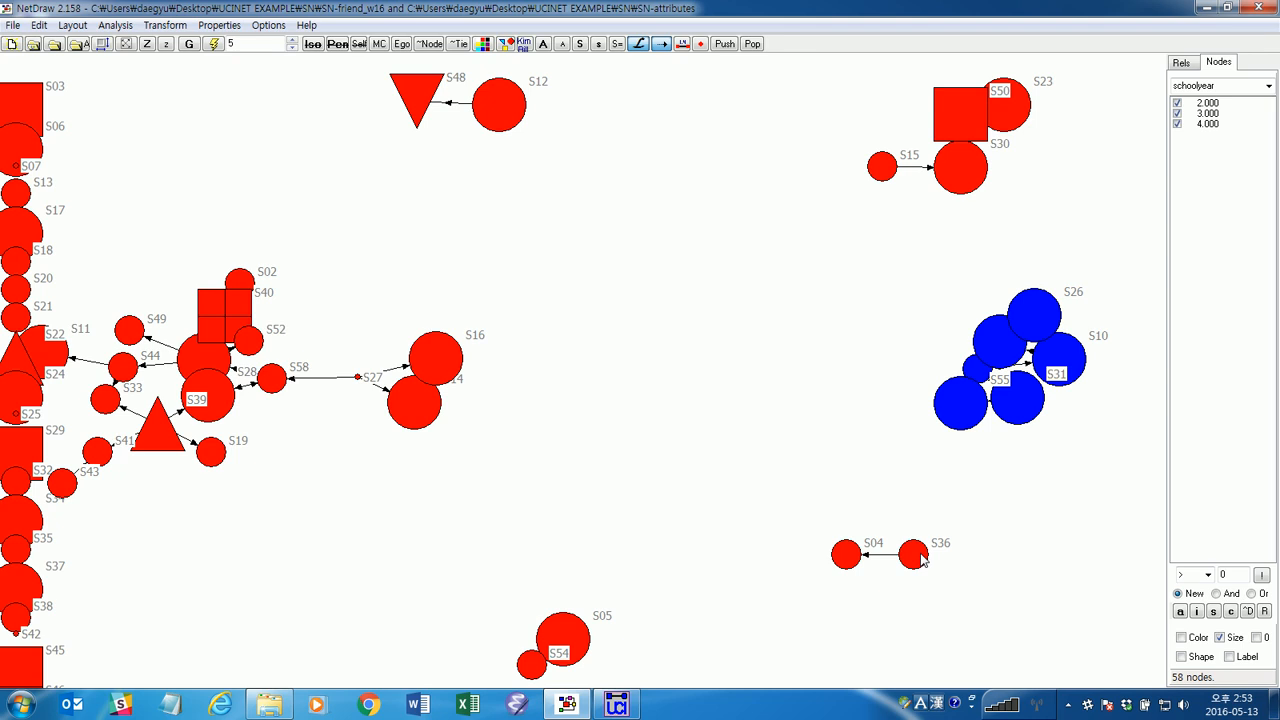
Hide and restore the schoolyear 2 and schoolyear 3 nodes in turn to compare the groups.
{"action": "left_click", "coordinate": [1179, 115]}
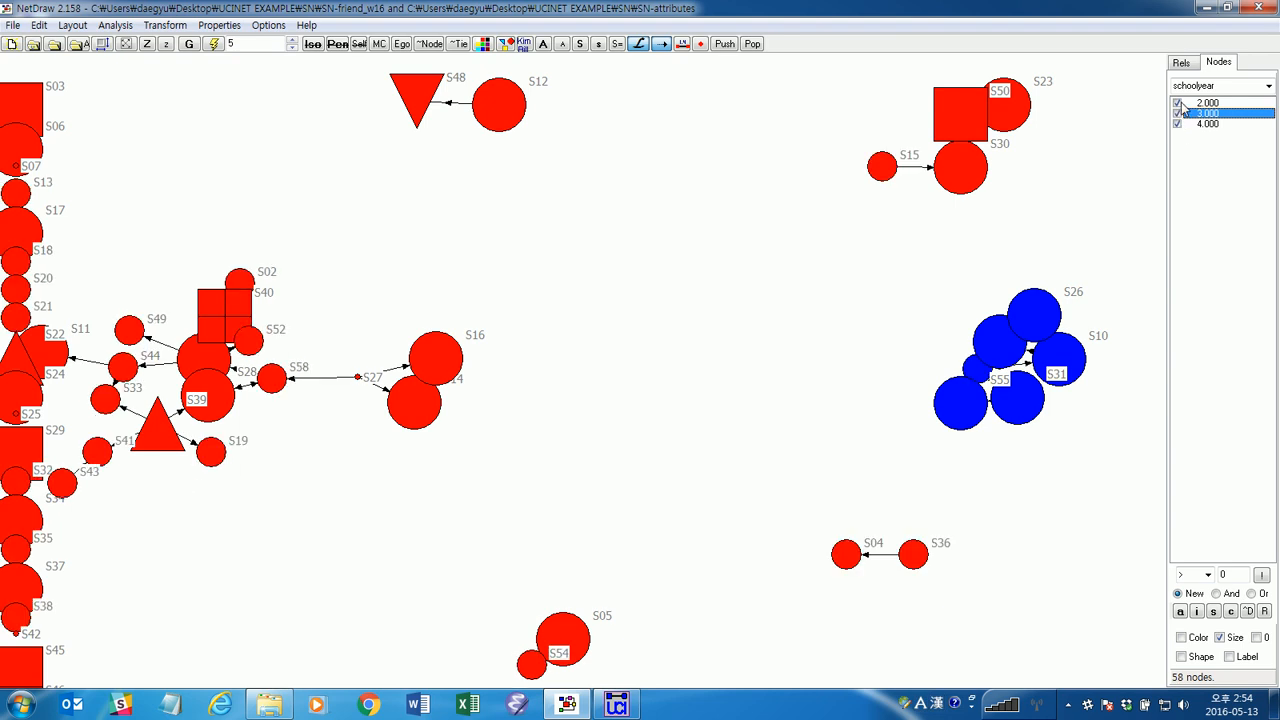
{"action": "left_click", "coordinate": [1178, 103]}
{"action": "left_click", "coordinate": [1178, 103]}
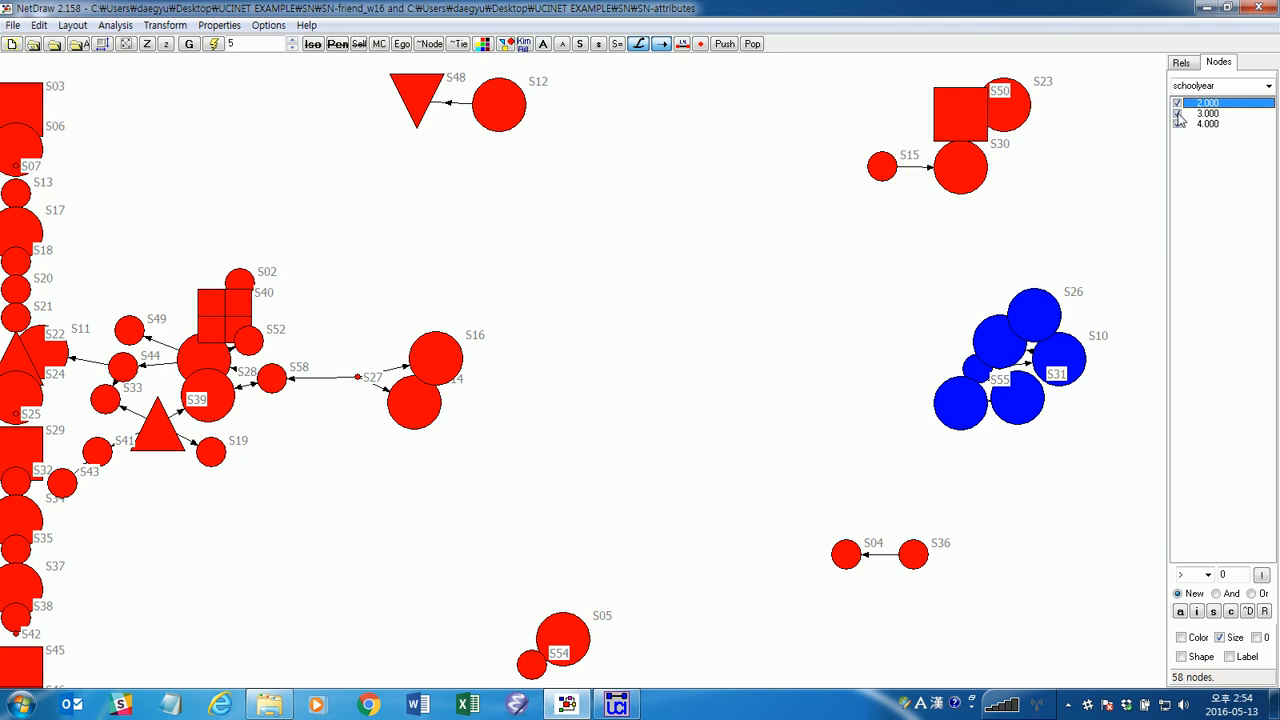
{"action": "left_click", "coordinate": [1178, 115]}
{"action": "left_click", "coordinate": [1178, 115]}
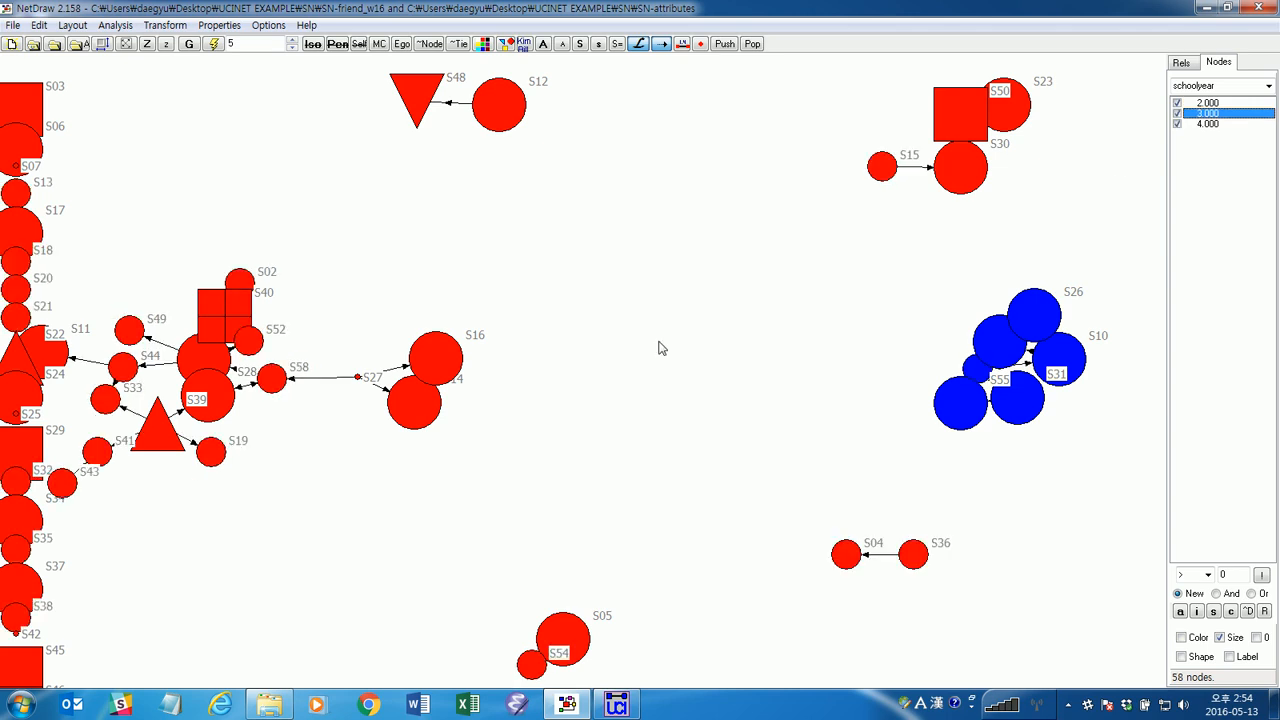